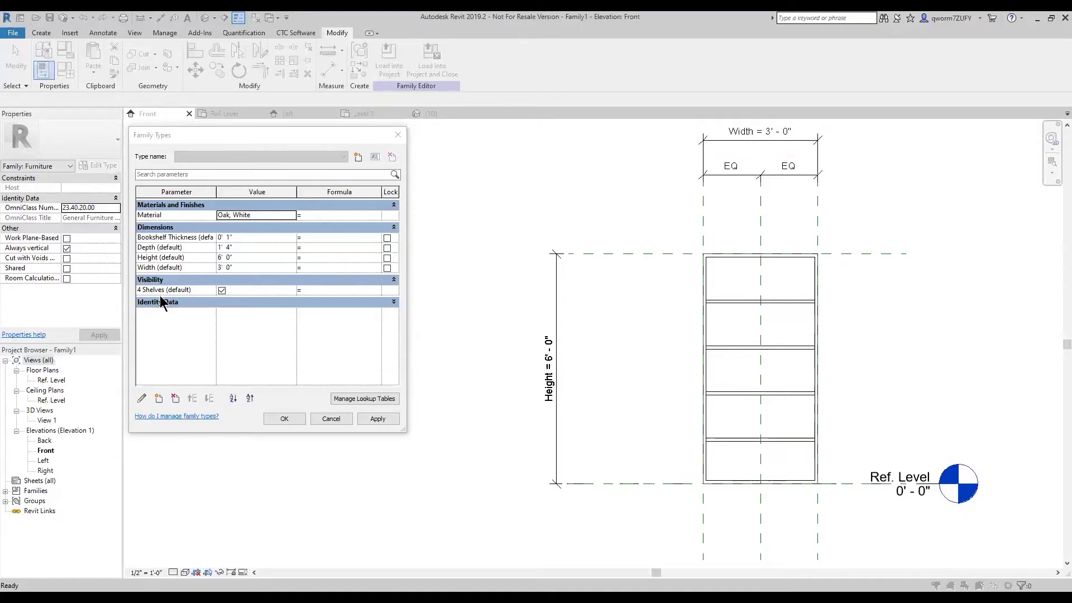
- Create a Yes/No instance parameter named '3 Shelves' in the Visibility group
left_click(159, 398)
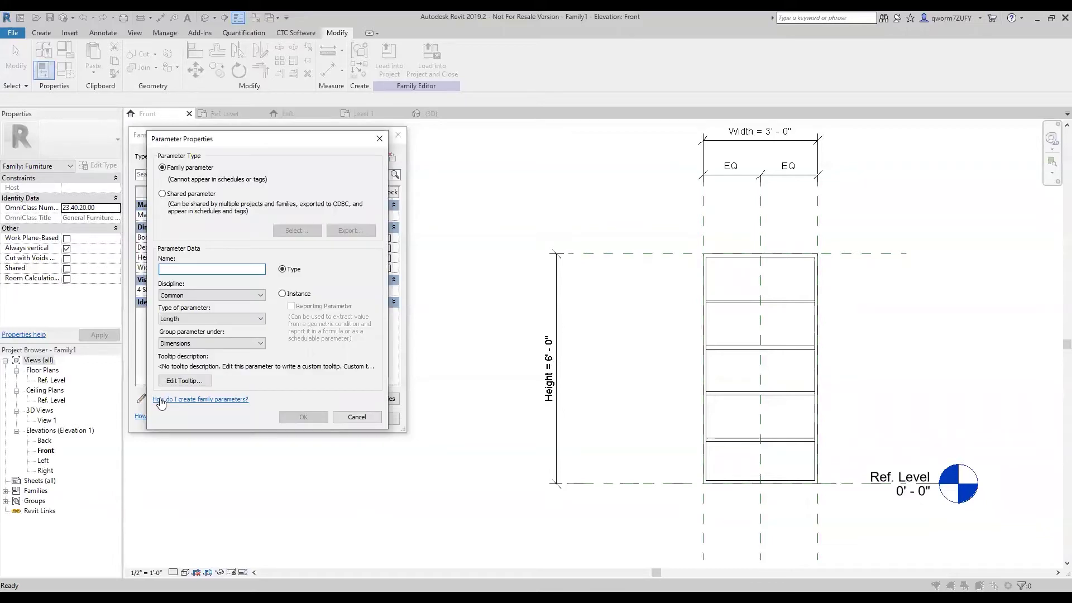
type("3 Shelves")
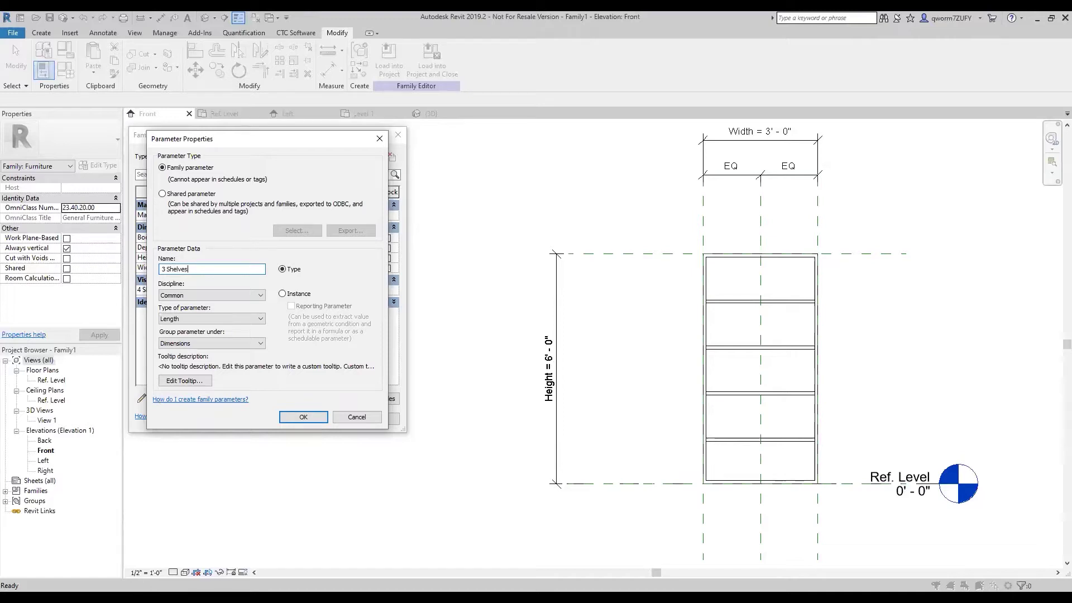
left_click(282, 294)
left_click(222, 317)
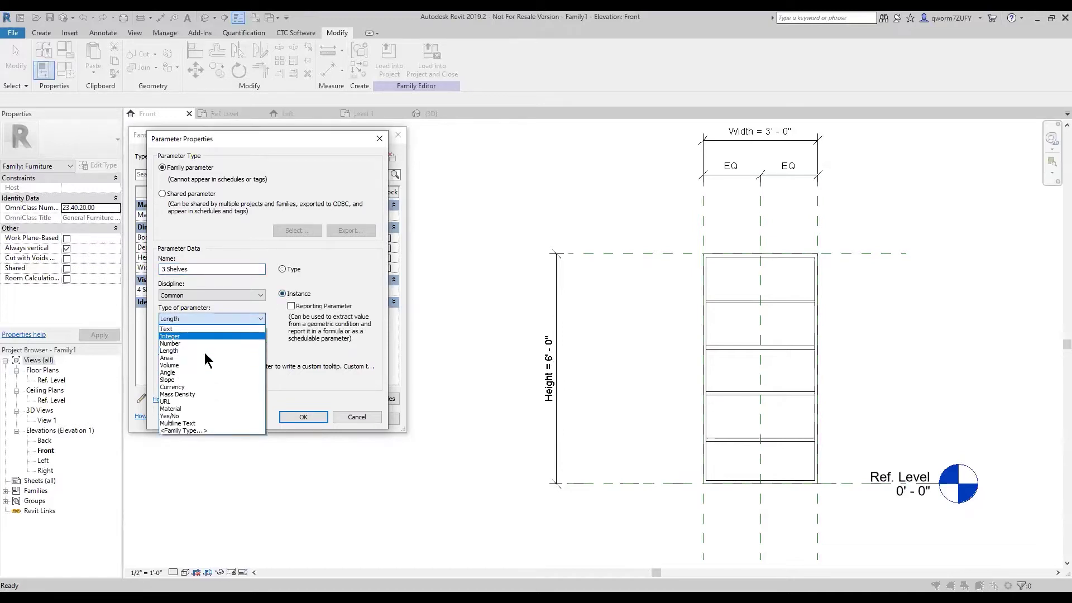
left_click(190, 417)
left_click(231, 343)
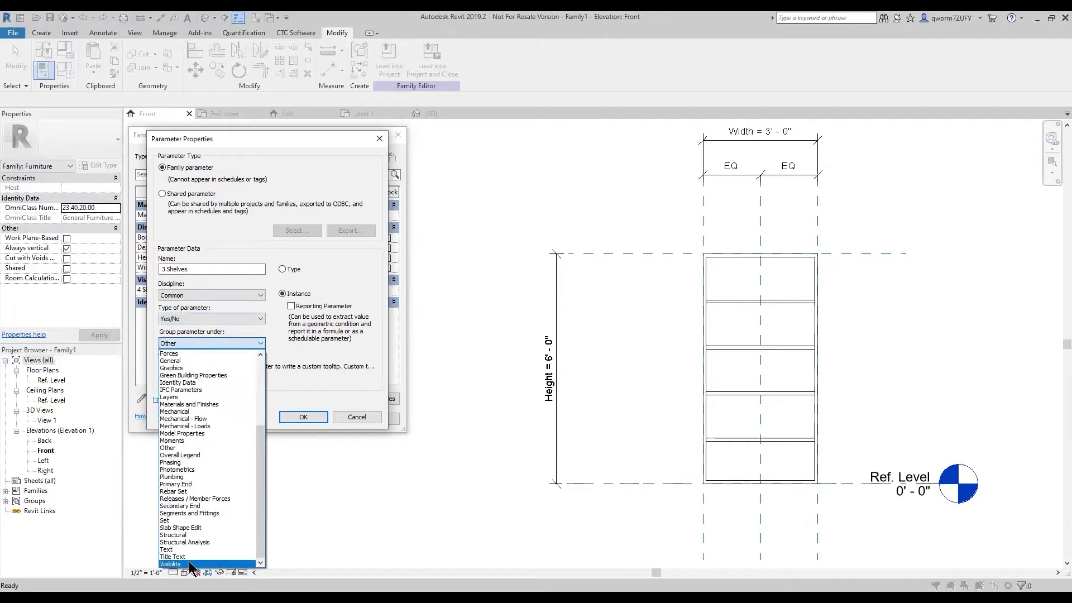
left_click(190, 564)
left_click(304, 418)
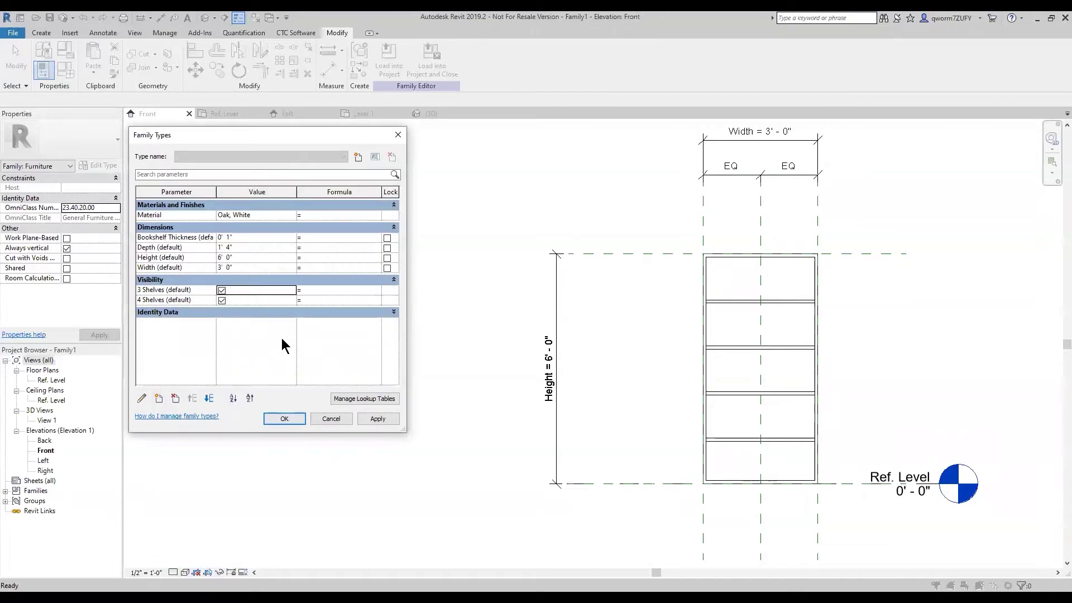
- Leave 3 Shelves unchecked by default and start a new extrusion sketch
left_click(222, 290)
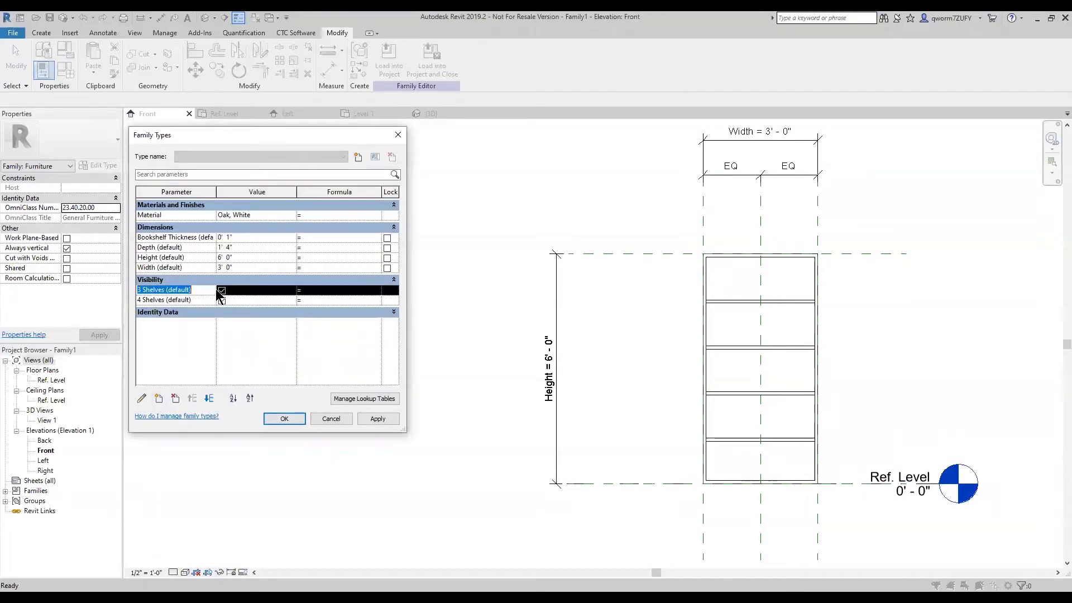
left_click(282, 418)
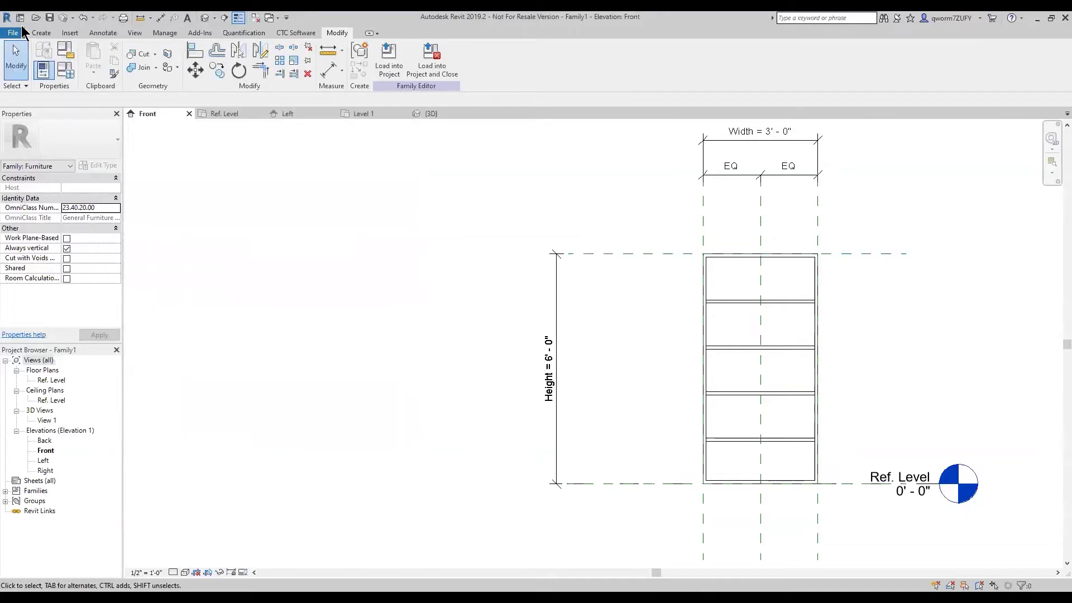
left_click(42, 32)
left_click(95, 56)
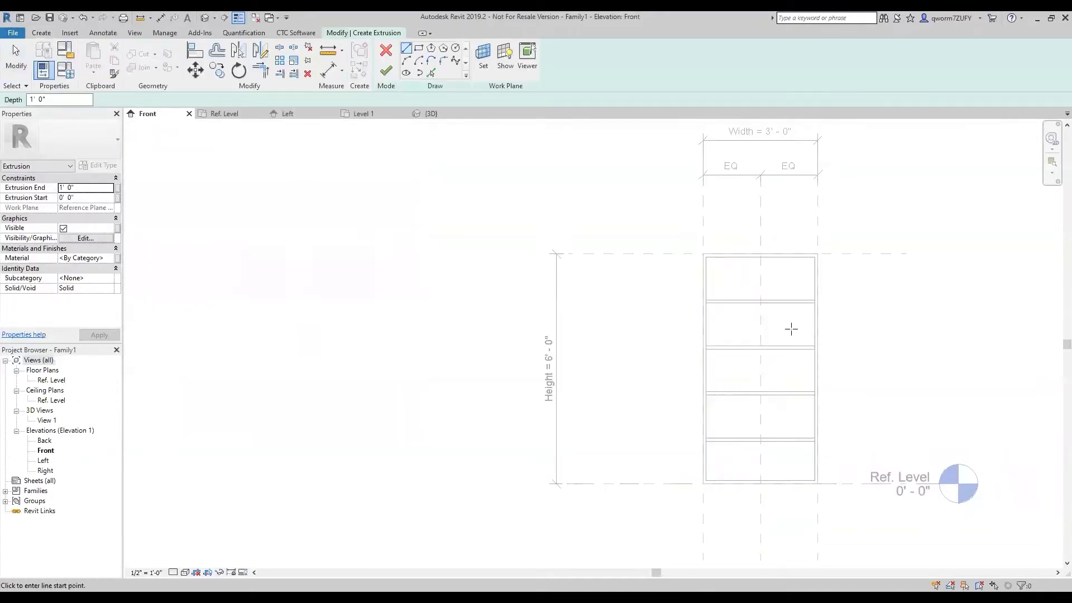
scroll(804, 352, "up", 5)
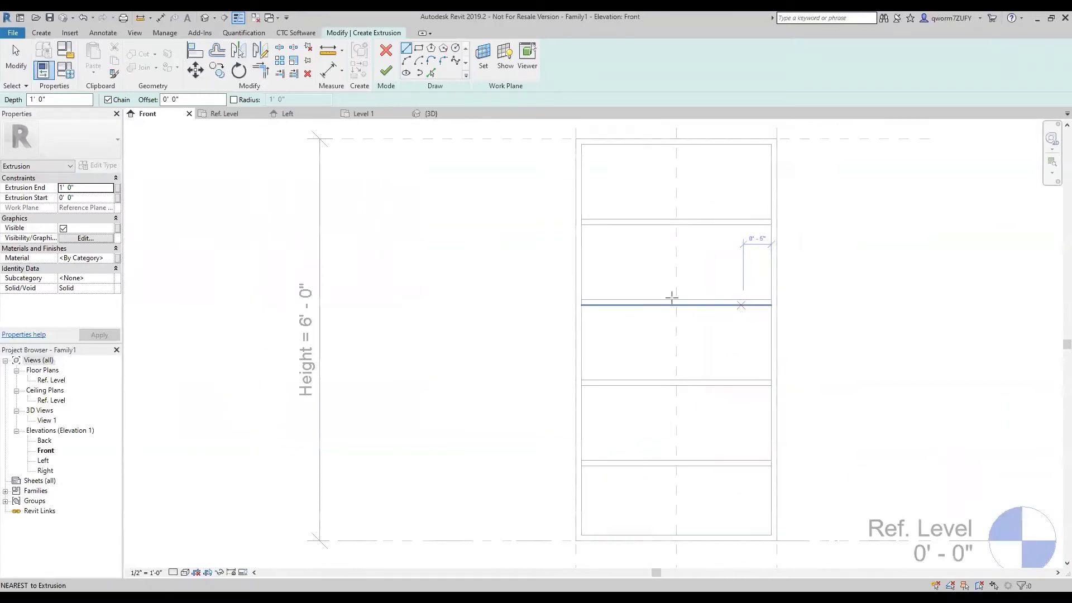
- Draw three horizontal reference planes across the bookshelf at upper, middle and lower heights
left_click(42, 32)
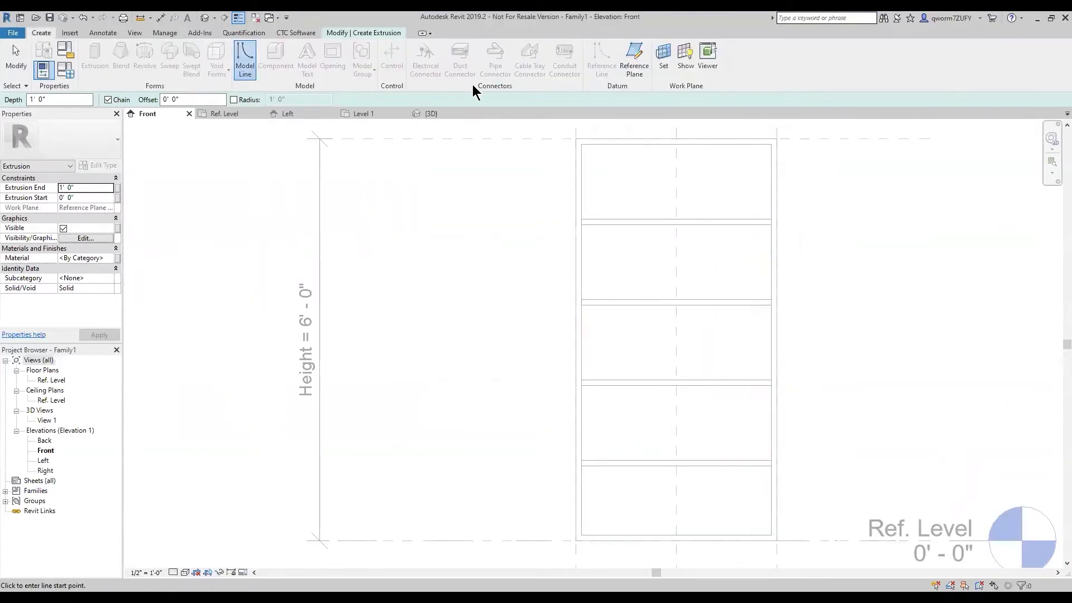
left_click(629, 62)
left_click(476, 253)
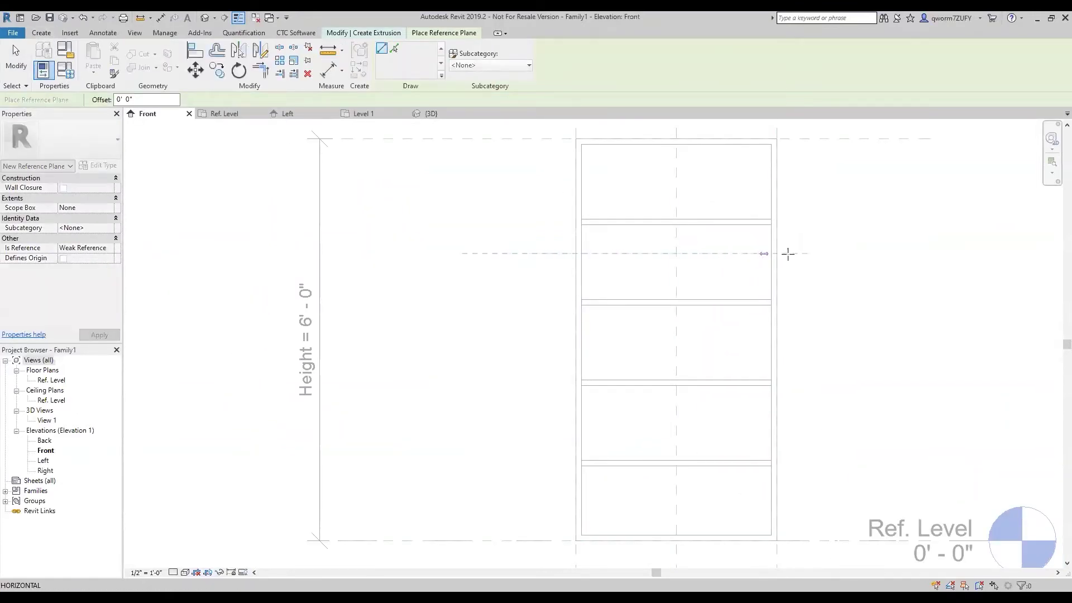
left_click(788, 254)
left_click(505, 359)
left_click(815, 360)
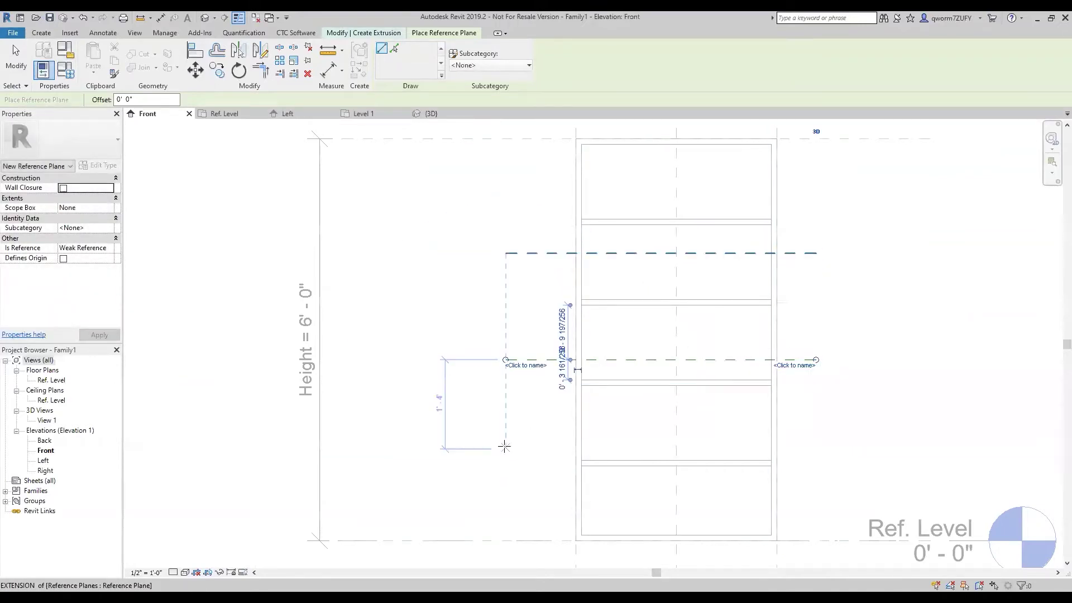
left_click(505, 443)
left_click(815, 443)
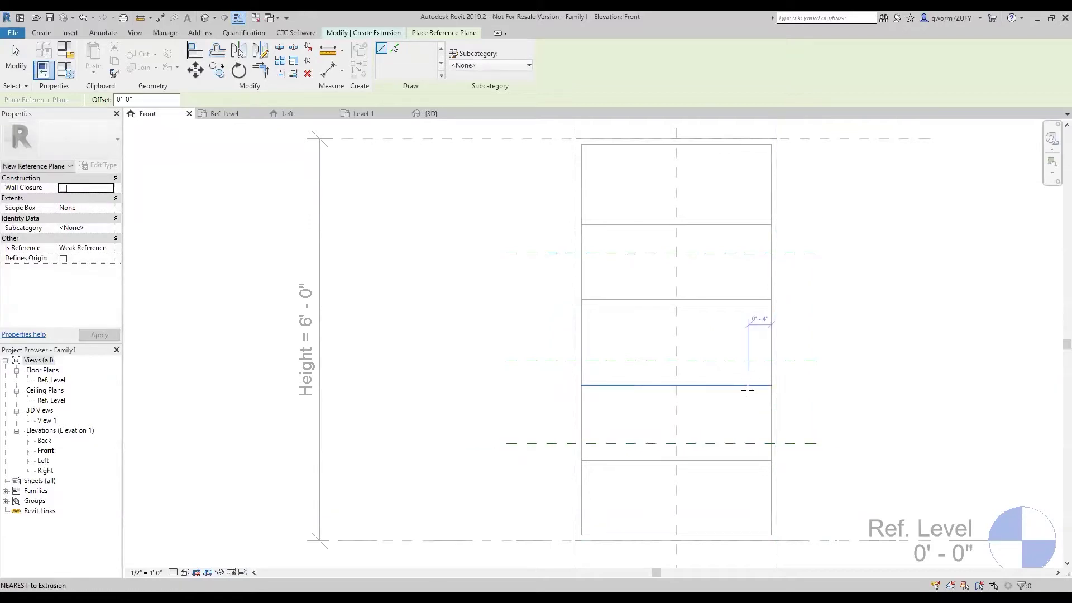
key("Escape")
key("Escape")
left_click(328, 69)
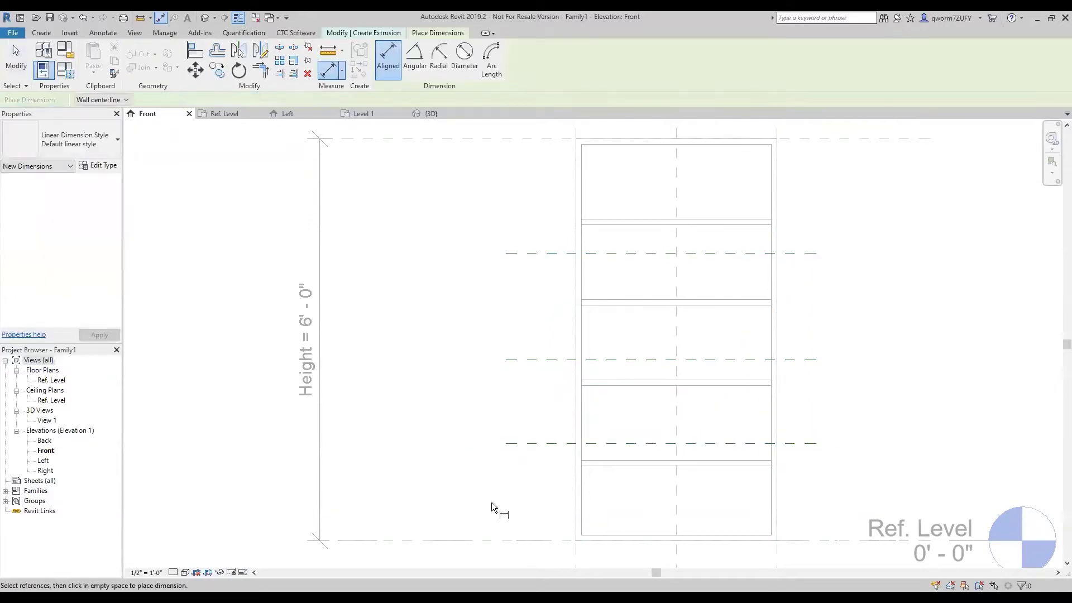
- Dimension from Ref. Level through the three planes to the top, then set it to EQ
left_click(495, 534)
left_click(512, 443)
left_click(514, 360)
left_click(518, 252)
left_click(504, 139)
left_click(405, 310)
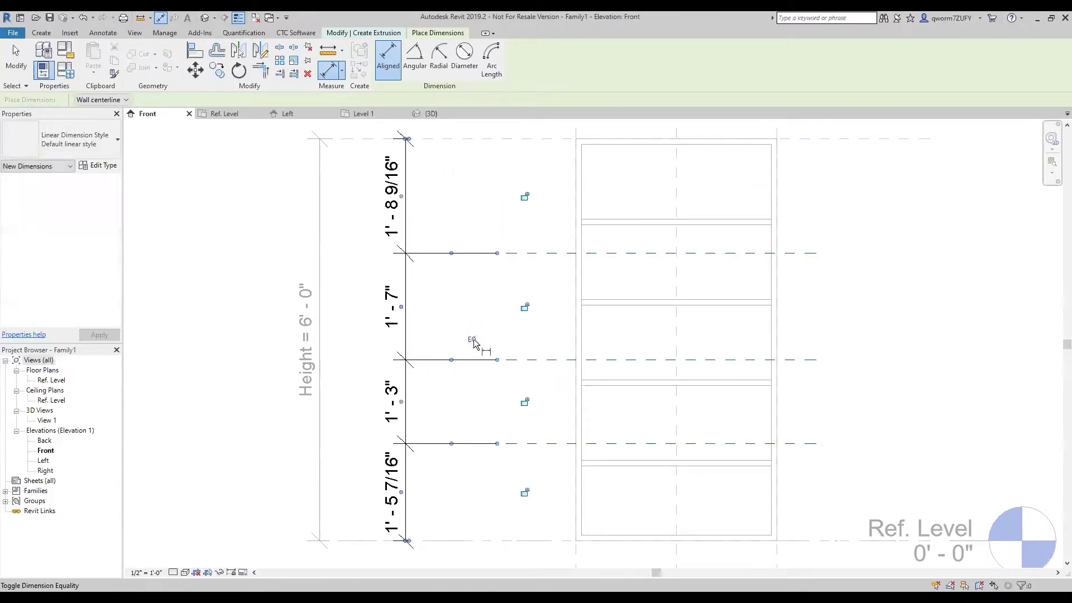
left_click(472, 340)
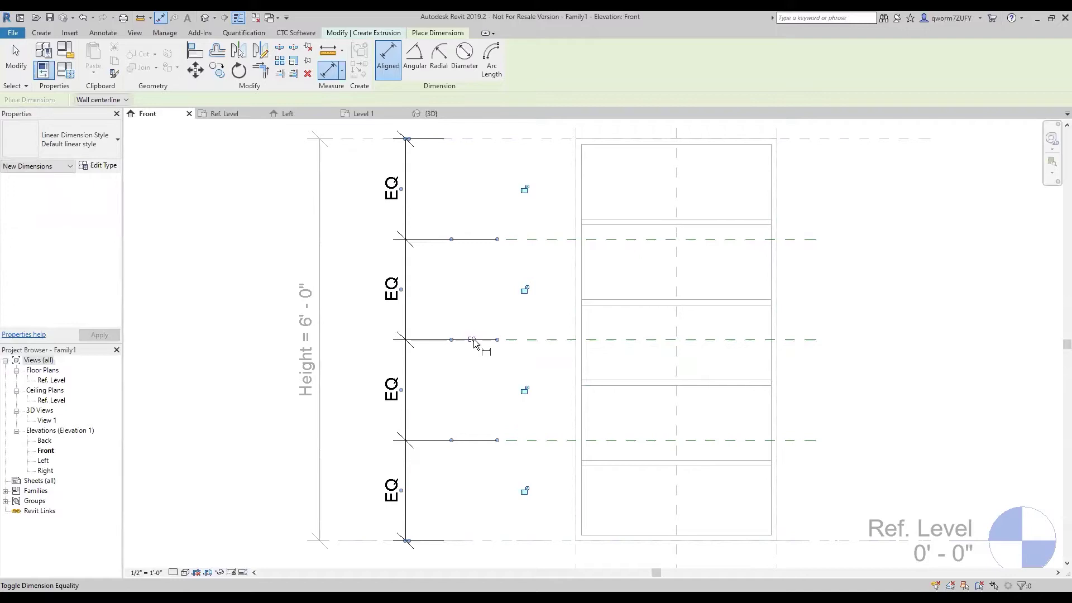
key("Escape")
key("Escape")
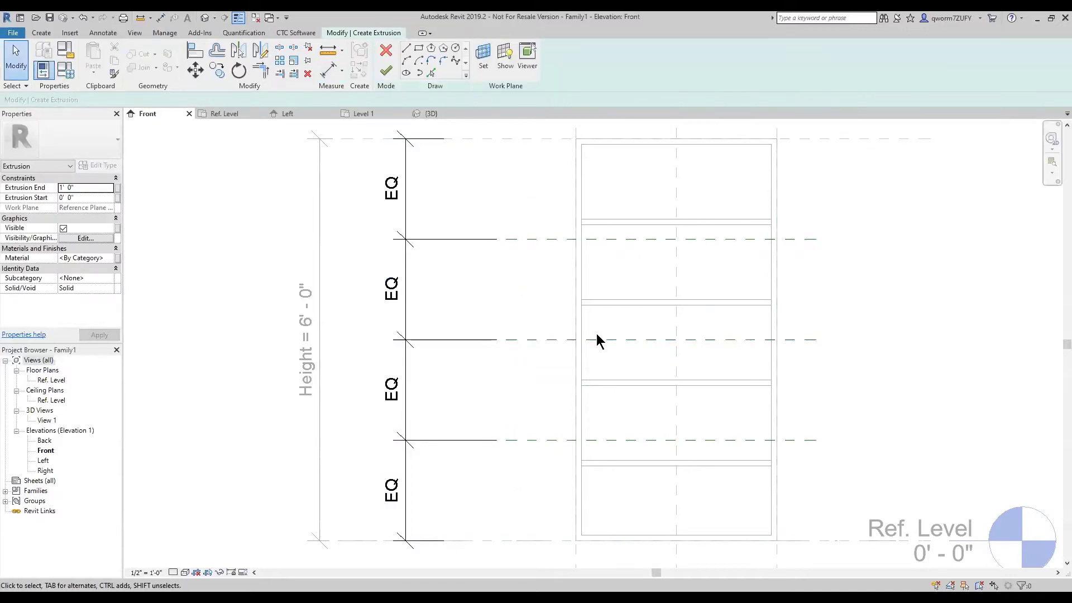
- Sketch three shelf rectangles along the upper, middle and lower reference planes
left_click(419, 48)
left_click(601, 238)
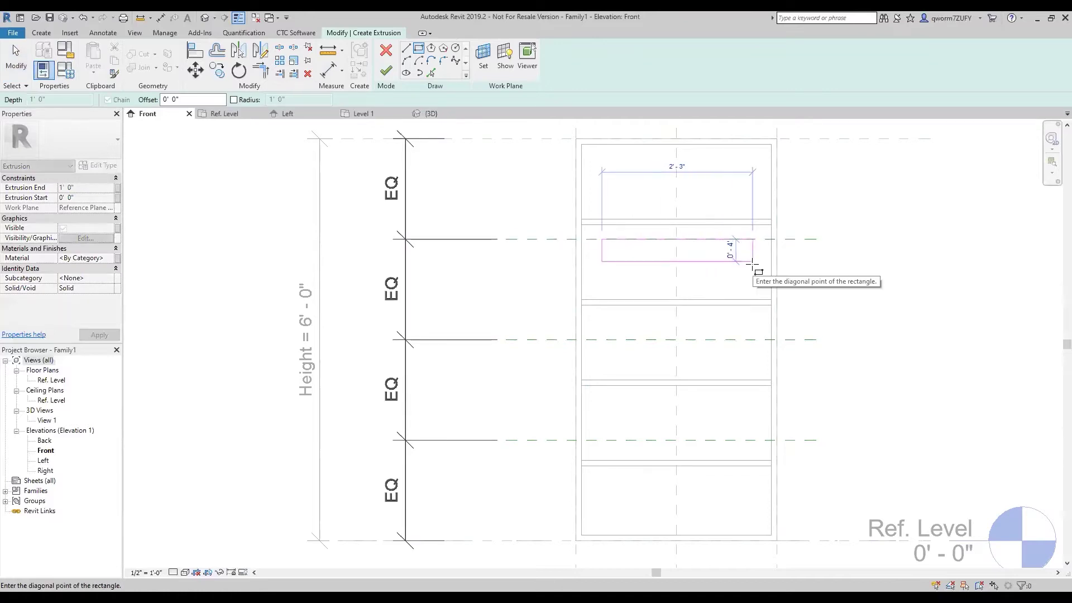
left_click(753, 261)
left_click(601, 339)
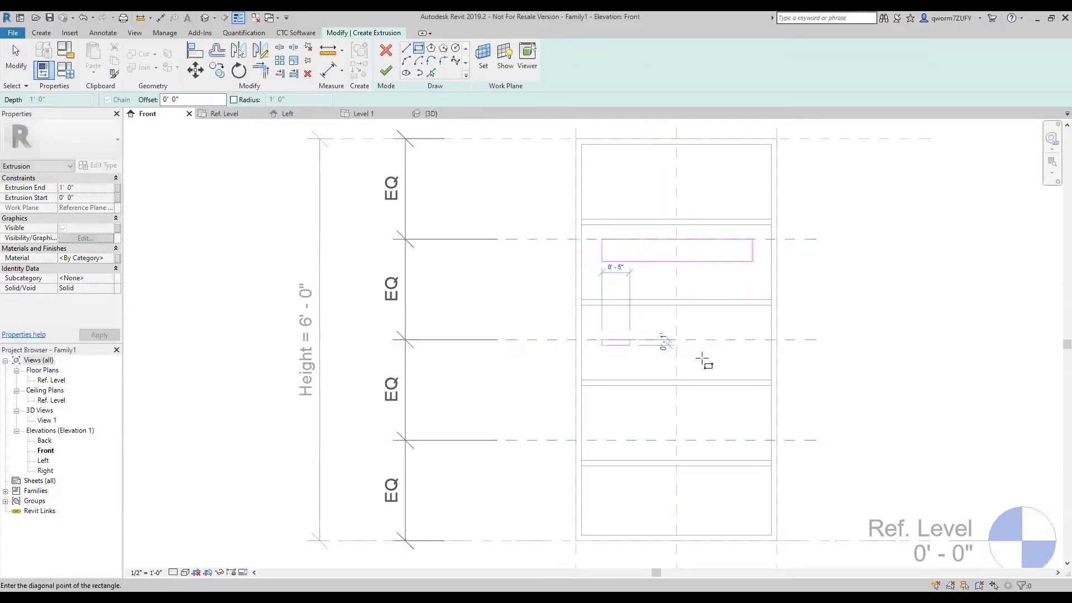
left_click(744, 362)
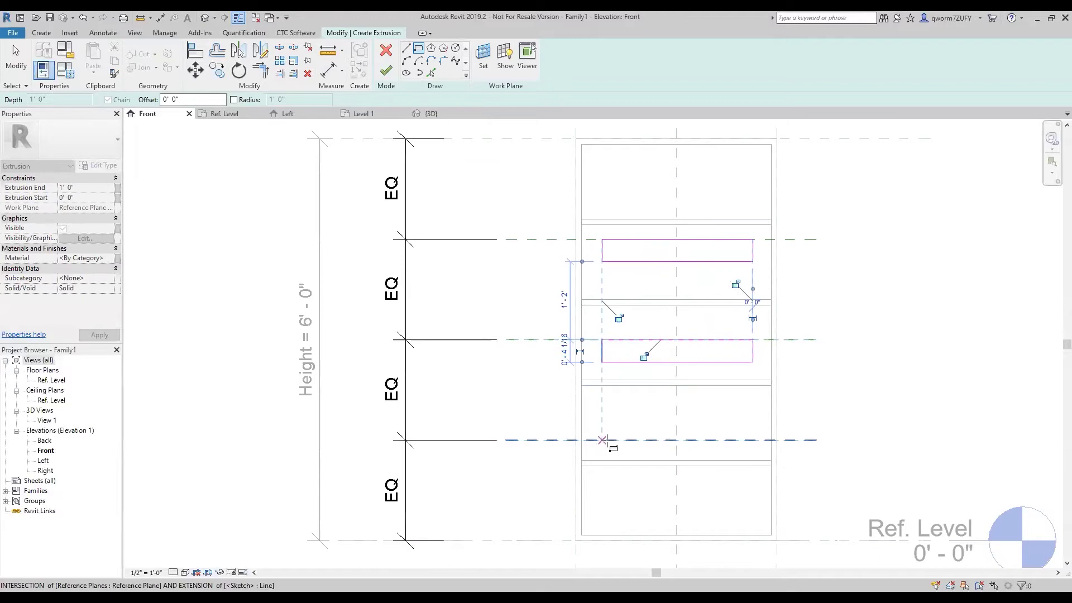
left_click(601, 440)
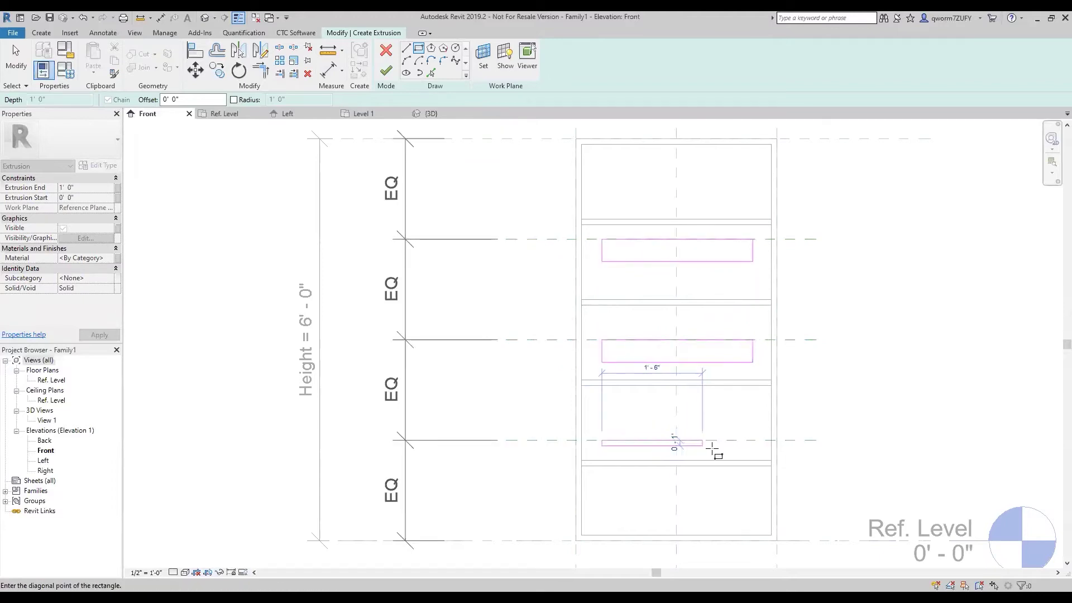
left_click(753, 450)
key("Escape")
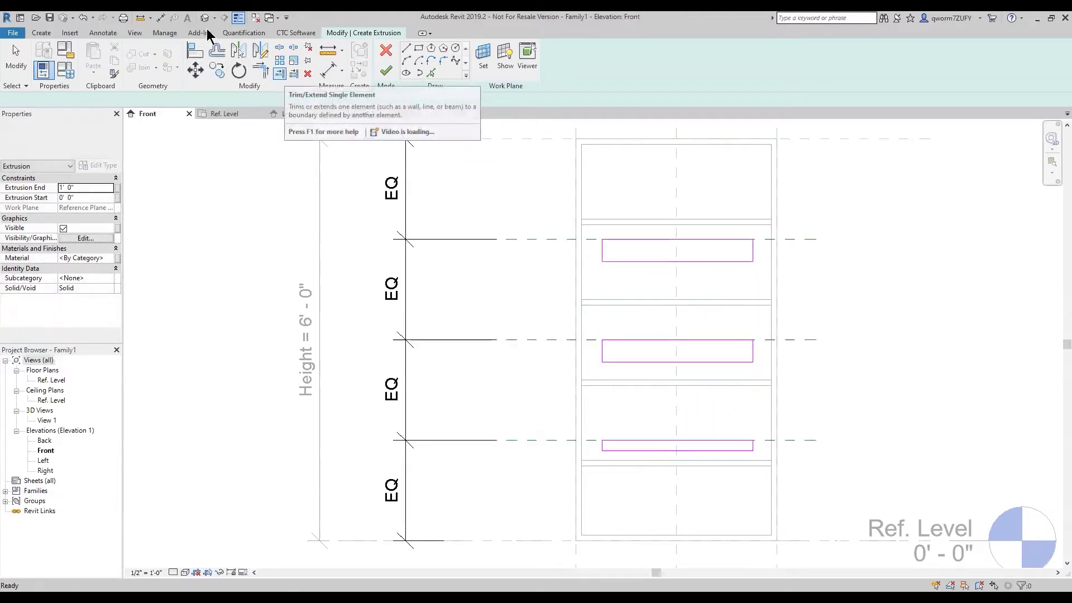
- Align the left ends of the top, middle and bottom shelves to the left reference line
left_click(199, 53)
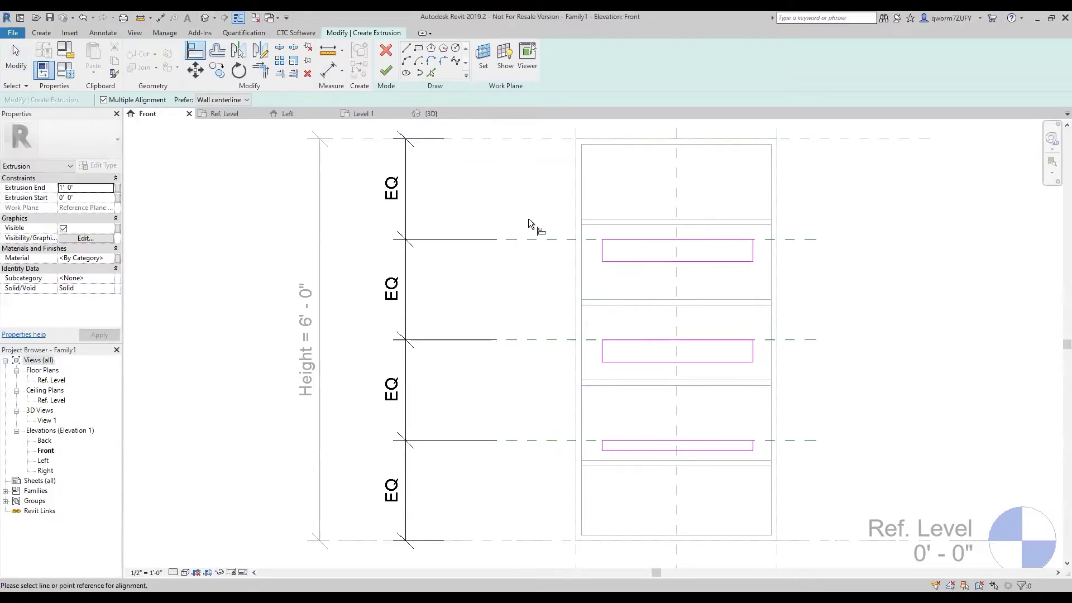
left_click(584, 273)
left_click(602, 251)
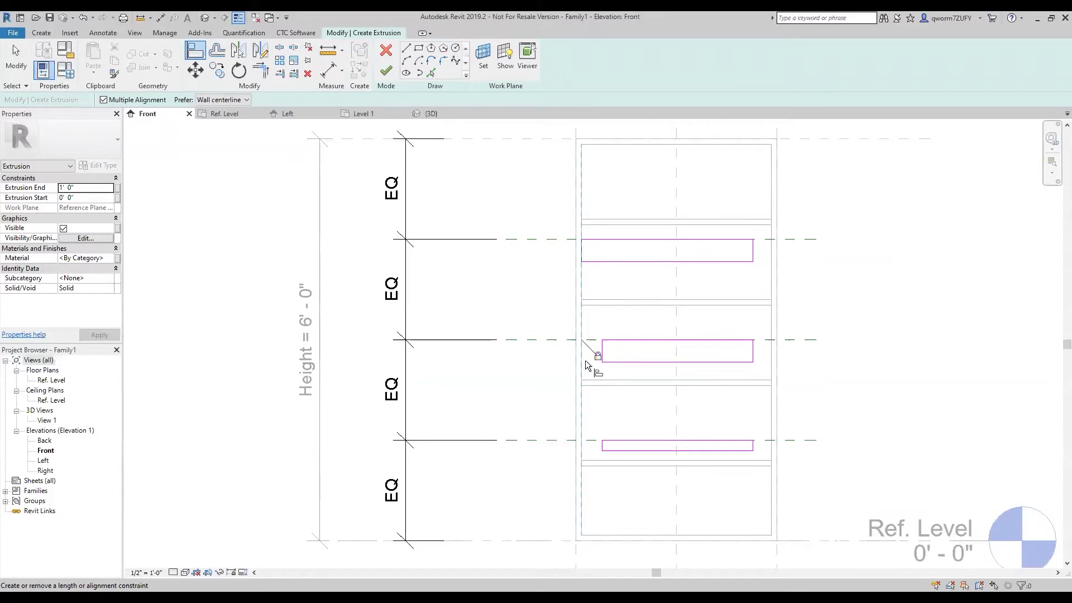
left_click(602, 353)
left_click(602, 446)
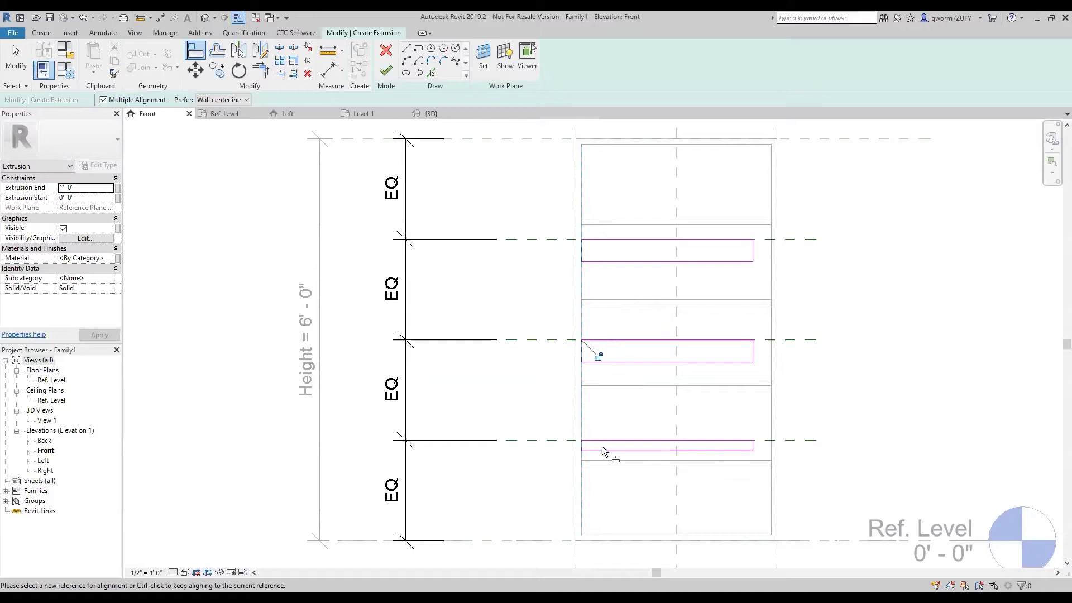
- Align the right ends of the bottom, middle and top shelves to the bookcase's right side
left_click(768, 407)
left_click(753, 444)
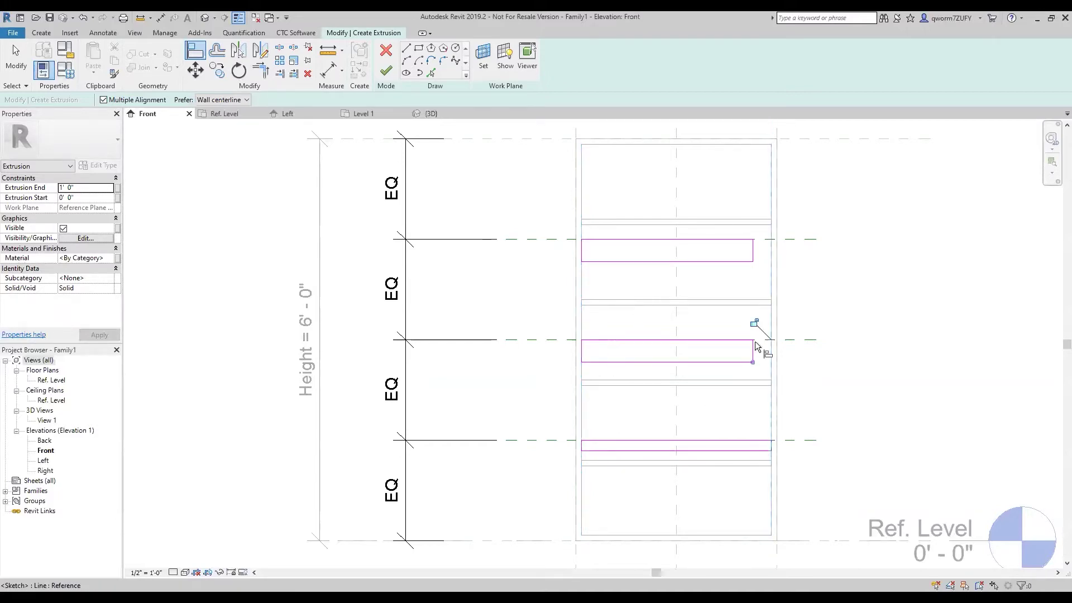
left_click(753, 352)
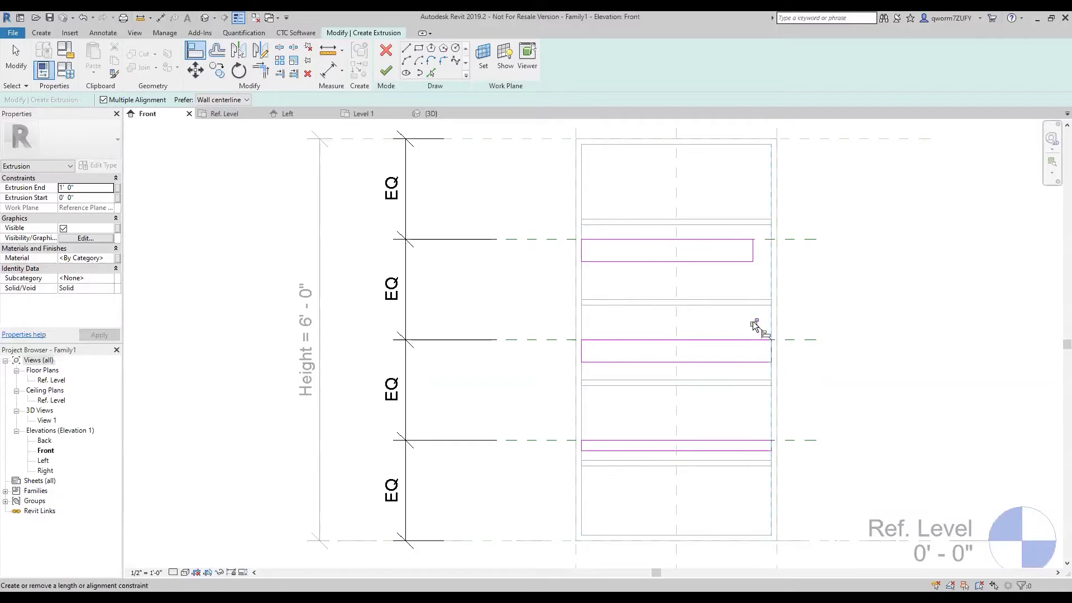
left_click(753, 251)
key("Escape")
key("Escape")
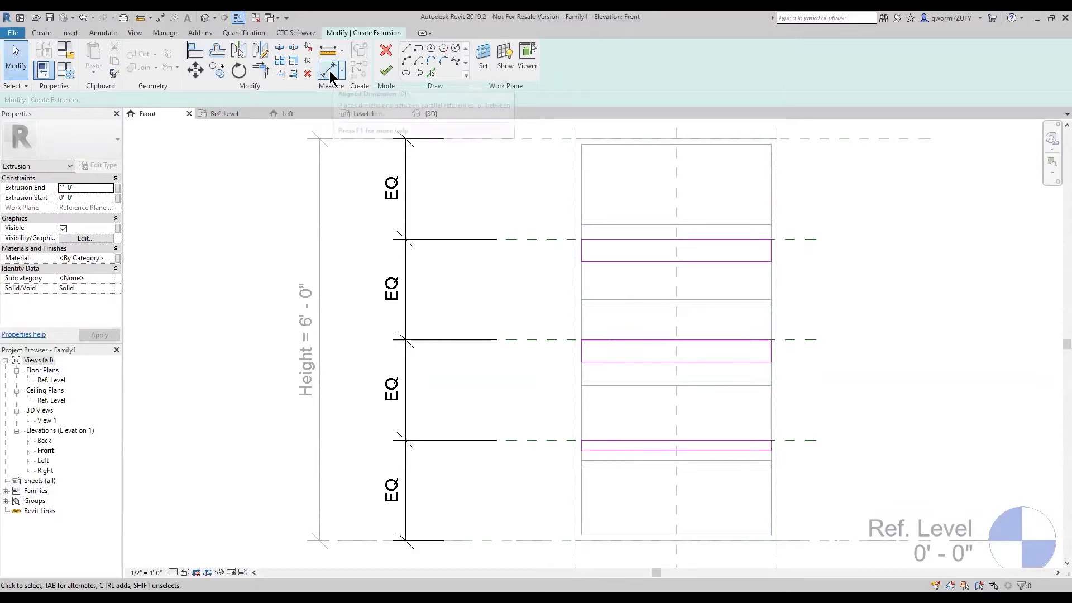
- Add thickness dimensions to the top, middle and bottom shelves on the right side
left_click(331, 71)
left_click(737, 239)
left_click(741, 260)
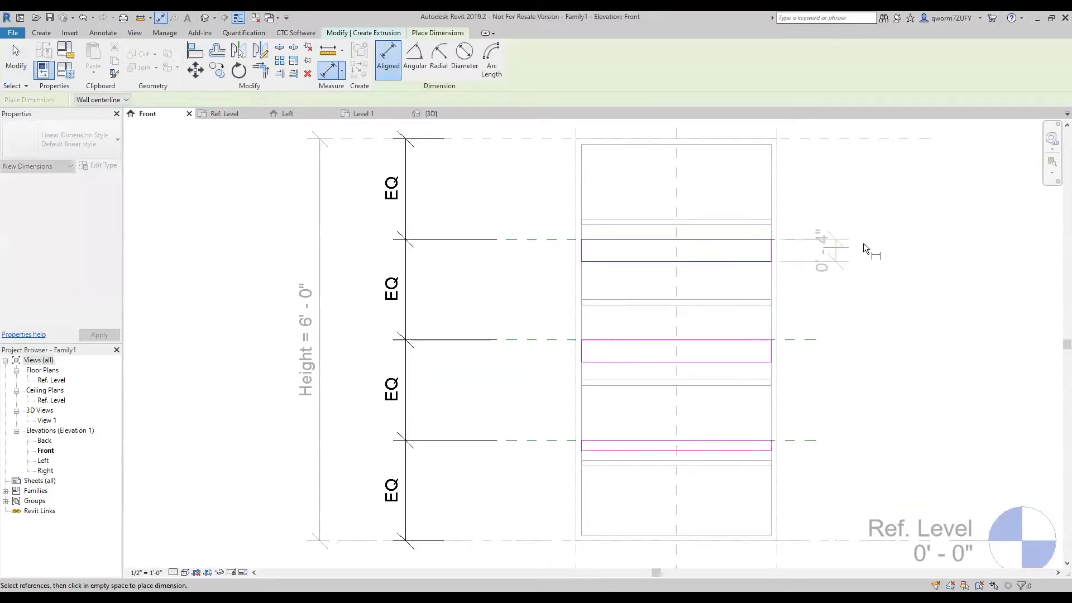
left_click(904, 240)
left_click(744, 339)
left_click(751, 362)
left_click(904, 320)
left_click(728, 441)
left_click(735, 449)
left_click(903, 420)
key("Escape")
- Label the three thickness dimensions Bookshelf Thickness and finish the shelf sketch
left_click_drag(944, 458, 787, 226)
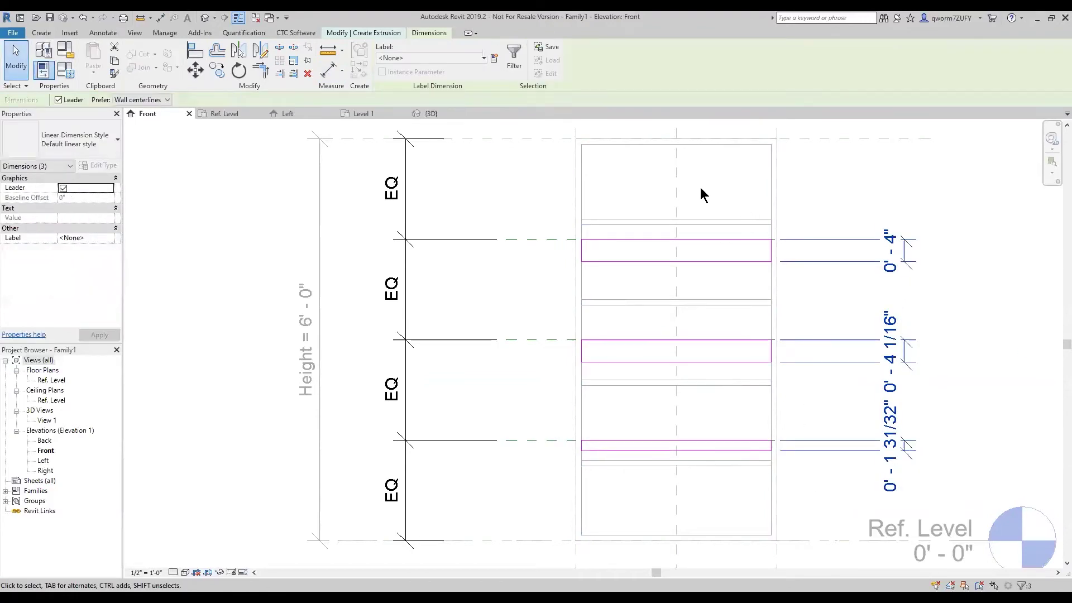
left_click(407, 57)
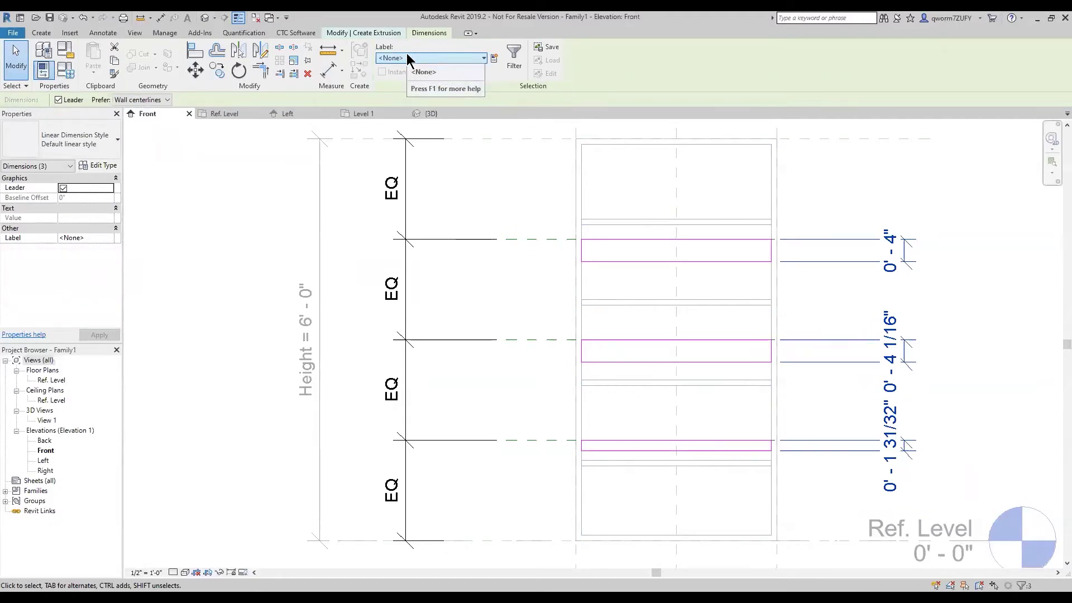
left_click(407, 58)
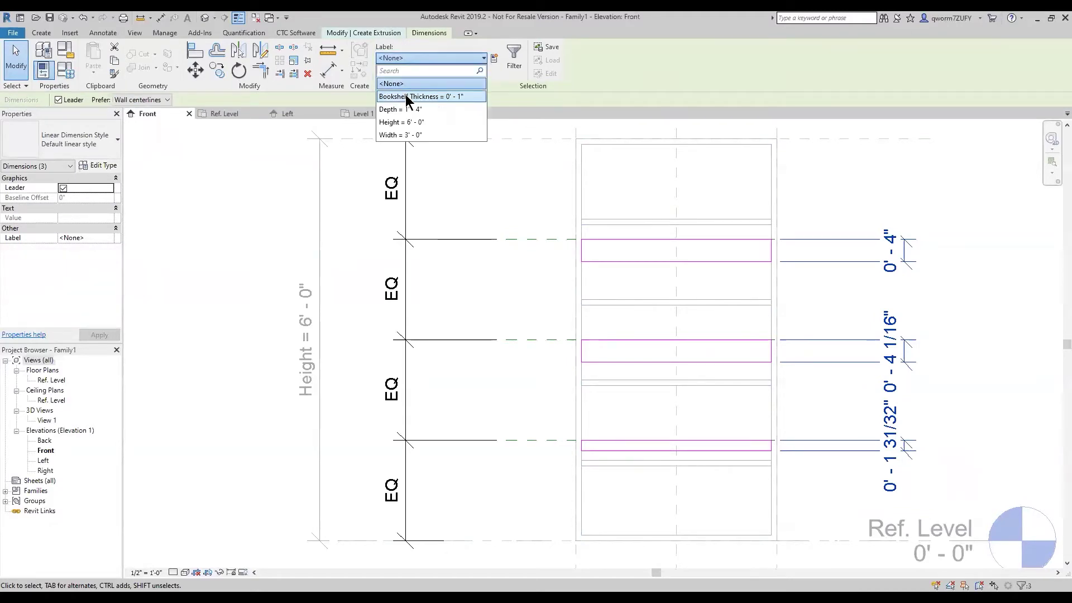
left_click(407, 97)
left_click(819, 204)
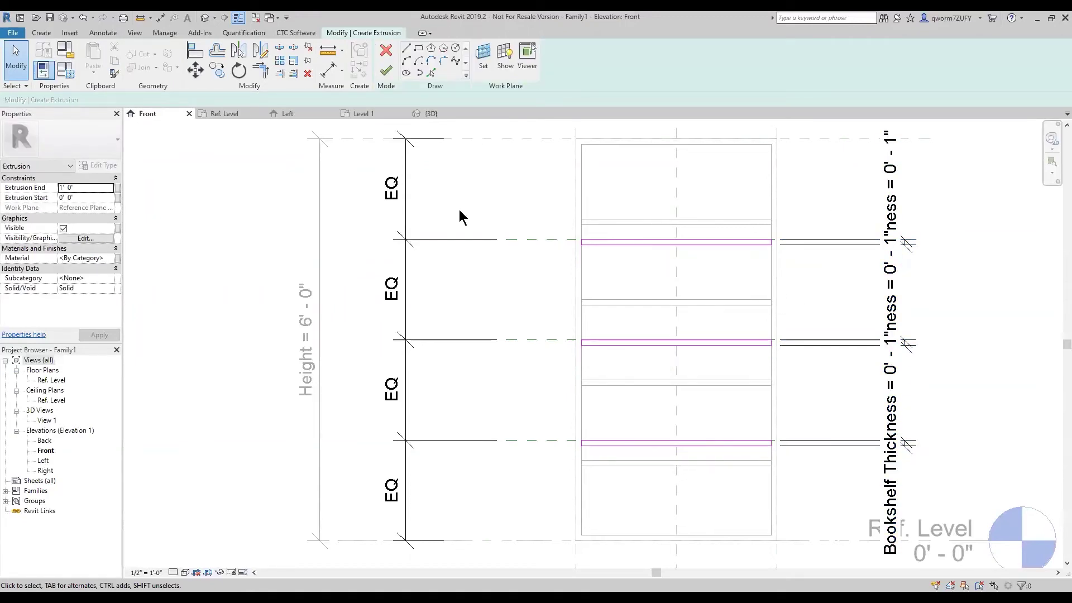
left_click(385, 73)
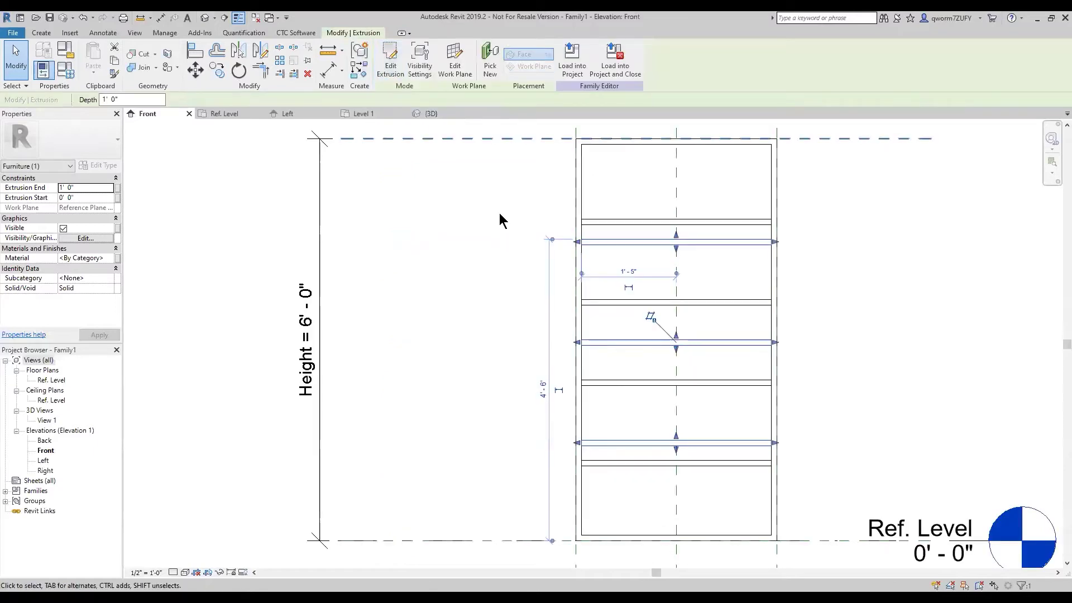
- In the Left view, stretch the shelf extrusion back to 1' 4" depth, then return to Front
left_click(291, 112)
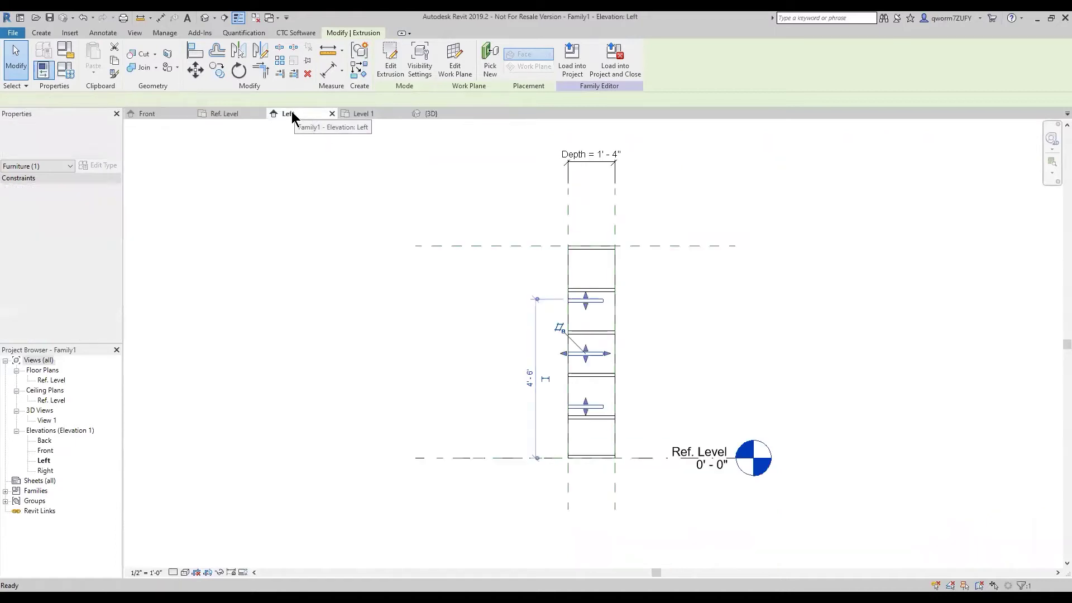
left_click_drag(608, 353, 632, 369)
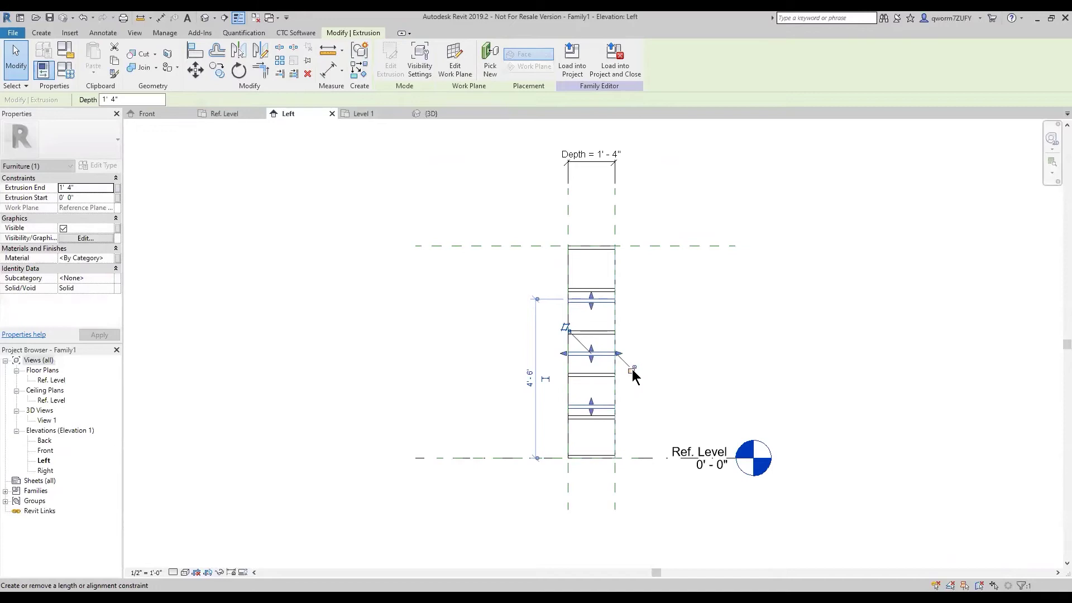
left_click(149, 113)
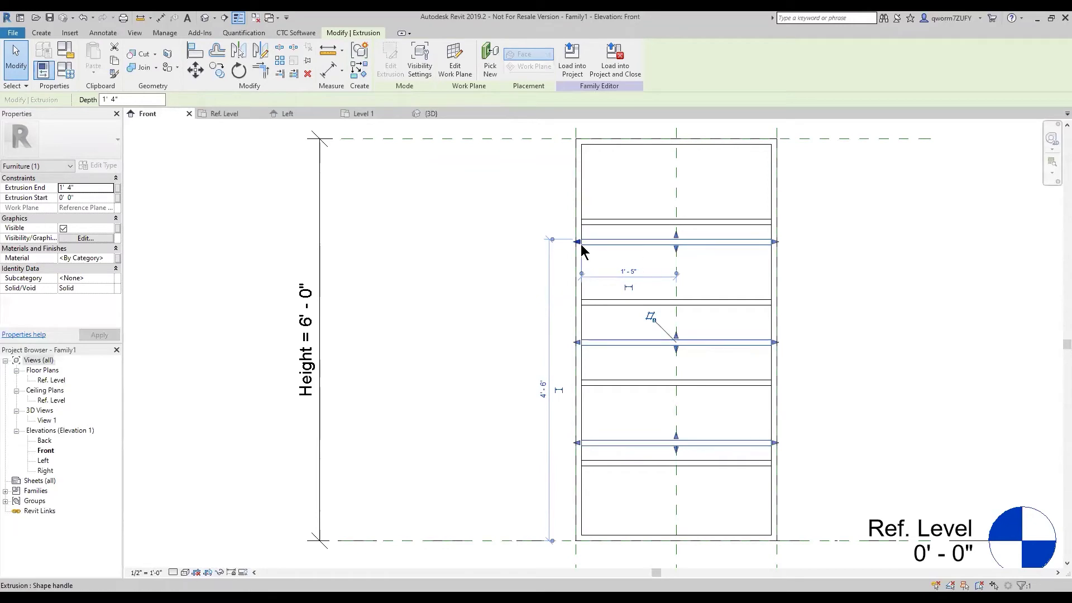
left_click(119, 228)
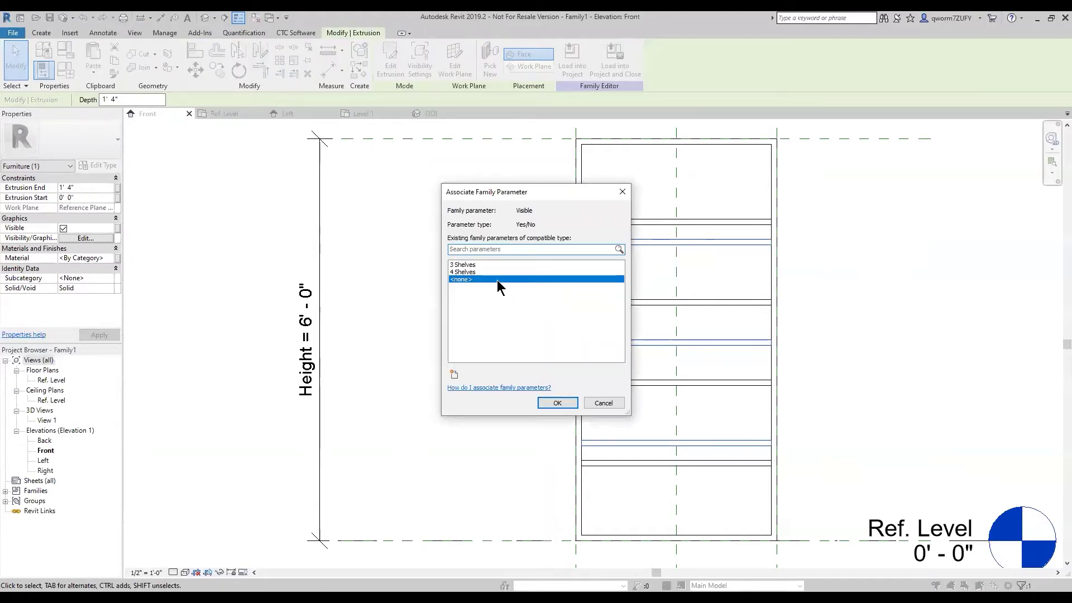
- Associate the shelf extrusion's Visible setting with the 3 Shelves parameter
left_click(468, 265)
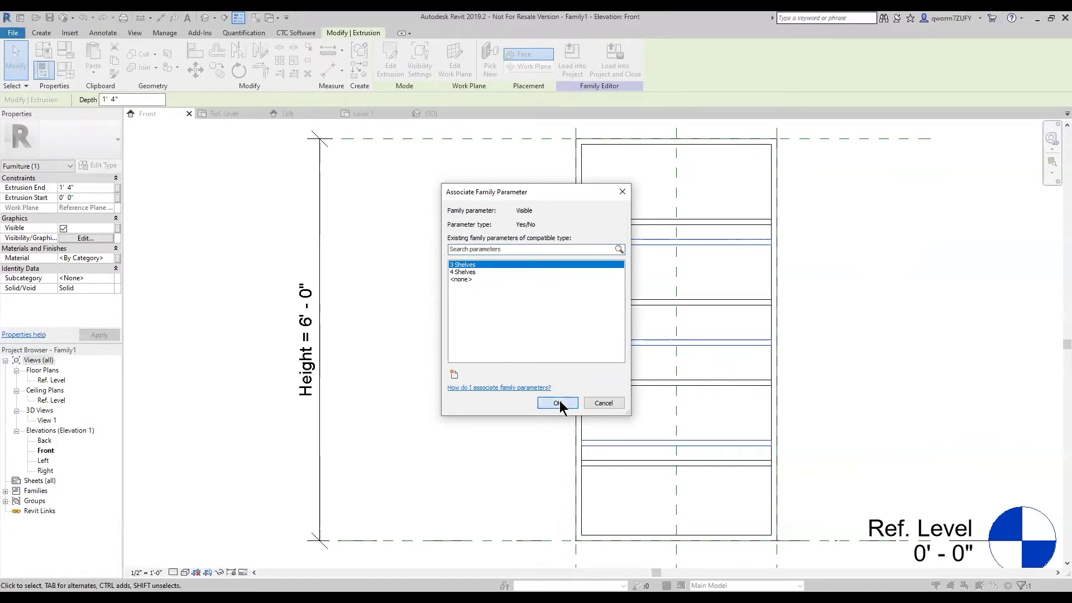
left_click(557, 402)
left_click(460, 253)
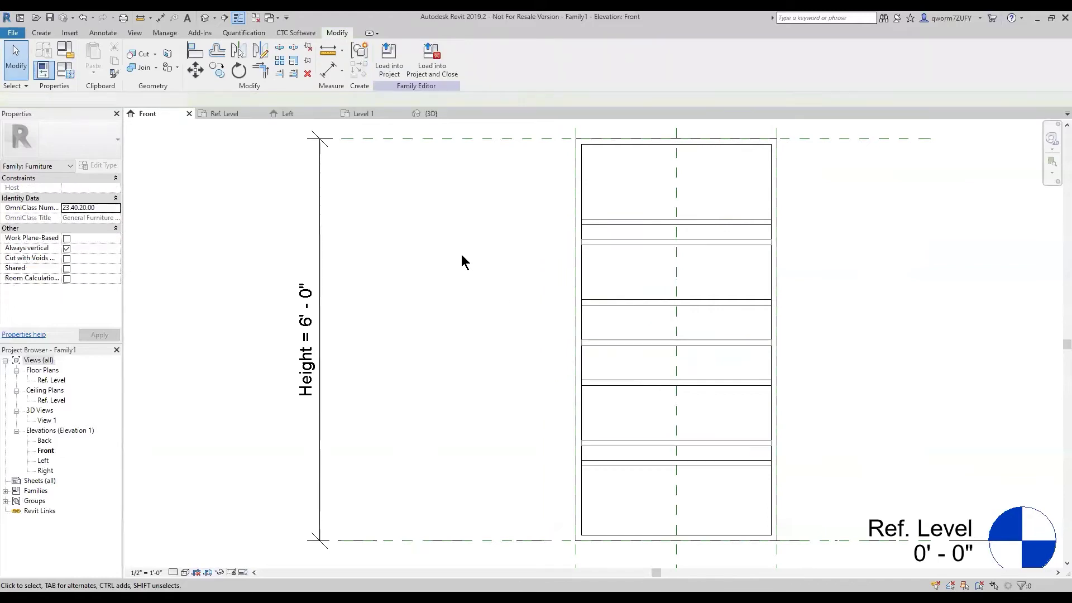
- Select all three bookcase pieces and link their material to the Material parameter
scroll(461, 253, "down", 4)
middle_click_drag(488, 244, 649, 342)
left_click_drag(631, 256, 800, 505)
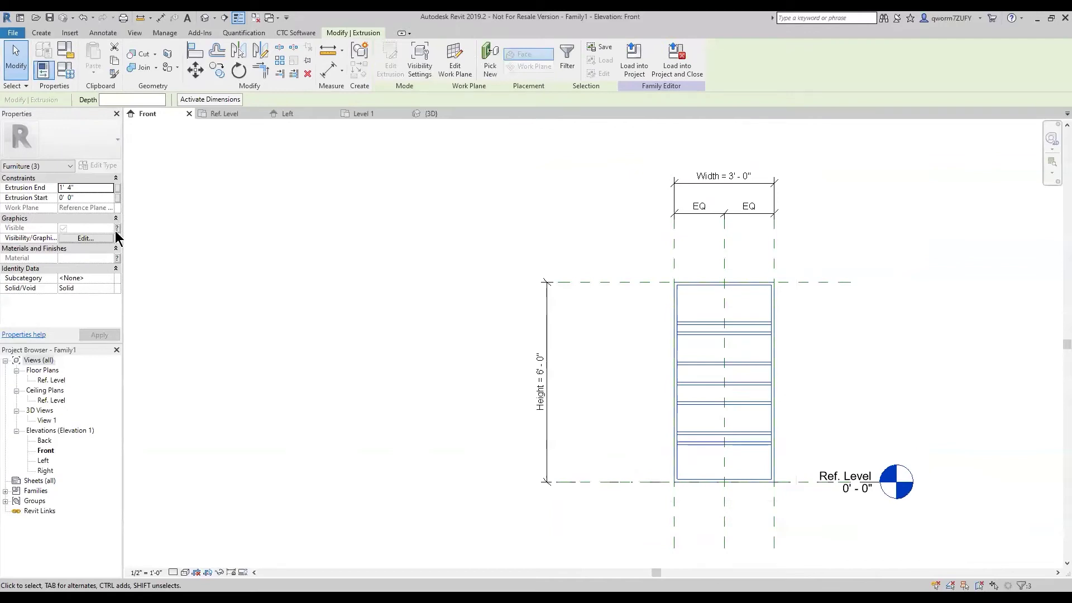
left_click(118, 259)
left_click(482, 272)
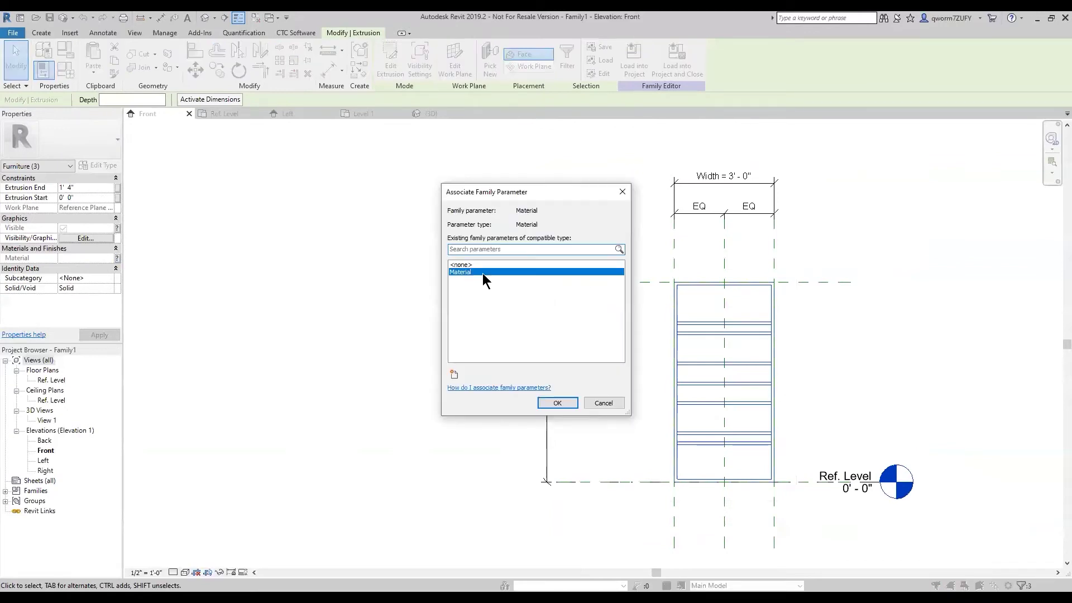
left_click(557, 402)
left_click(557, 233)
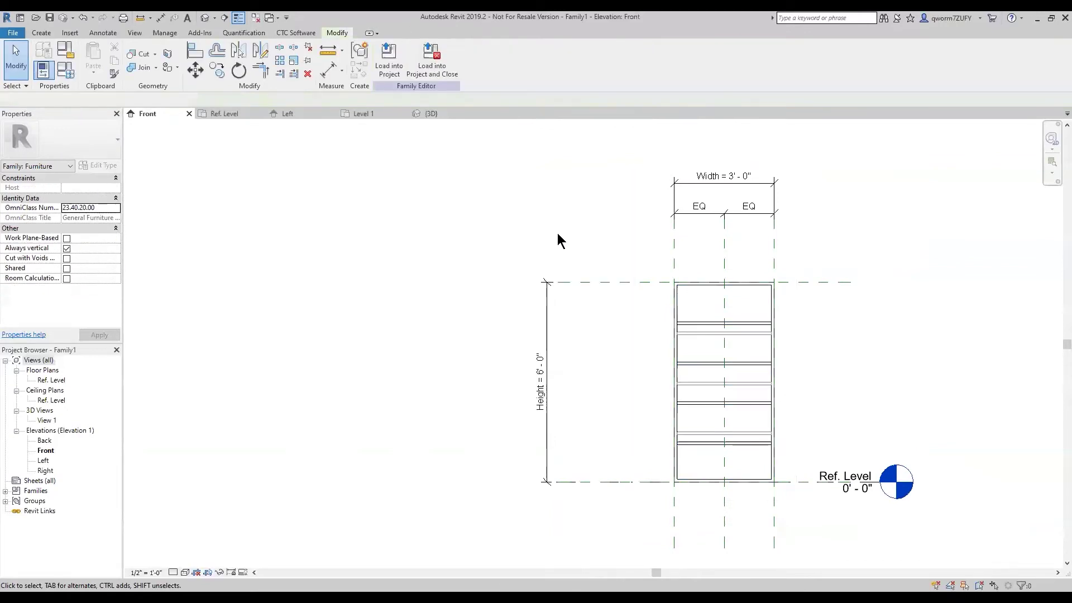
- Enter if(Height > 4', 1 > 2, 2 > 1) as the 3 Shelves formula in Family Types
left_click(68, 72)
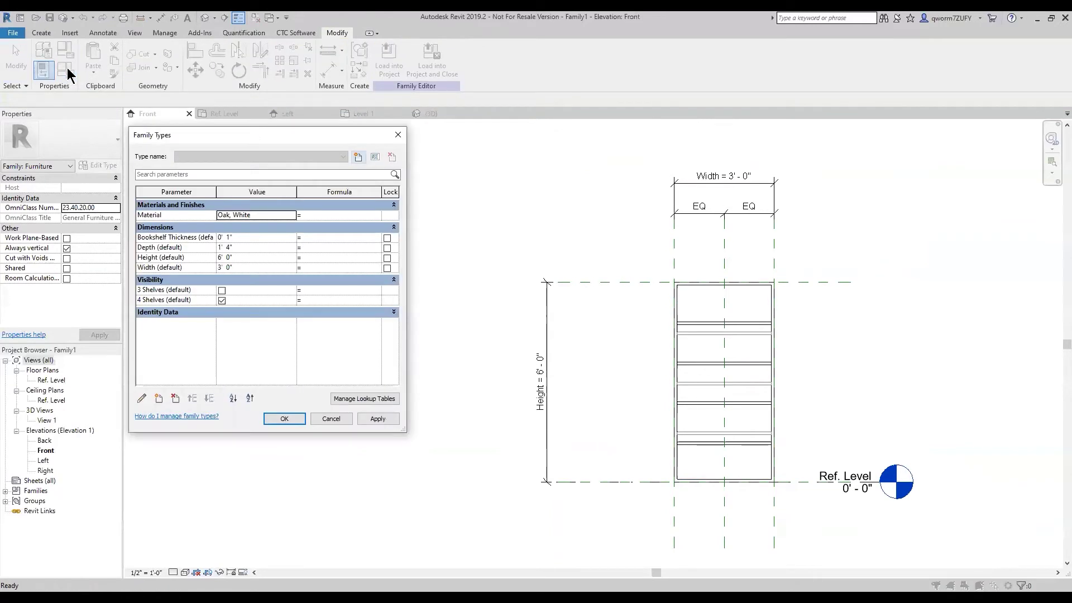
left_click(318, 289)
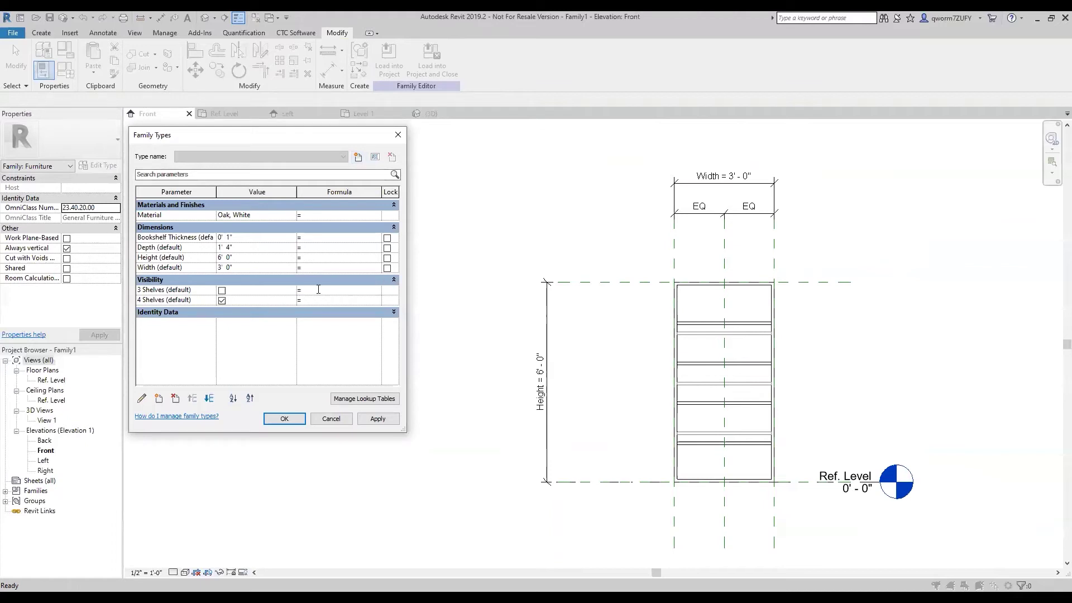
type("if(Height > 4', 1 > 2, 2 > 1)")
- Apply, then give 4 Shelves the formula if(Height < 4', 1 > 2, 2 > 1) and apply
left_click(367, 418)
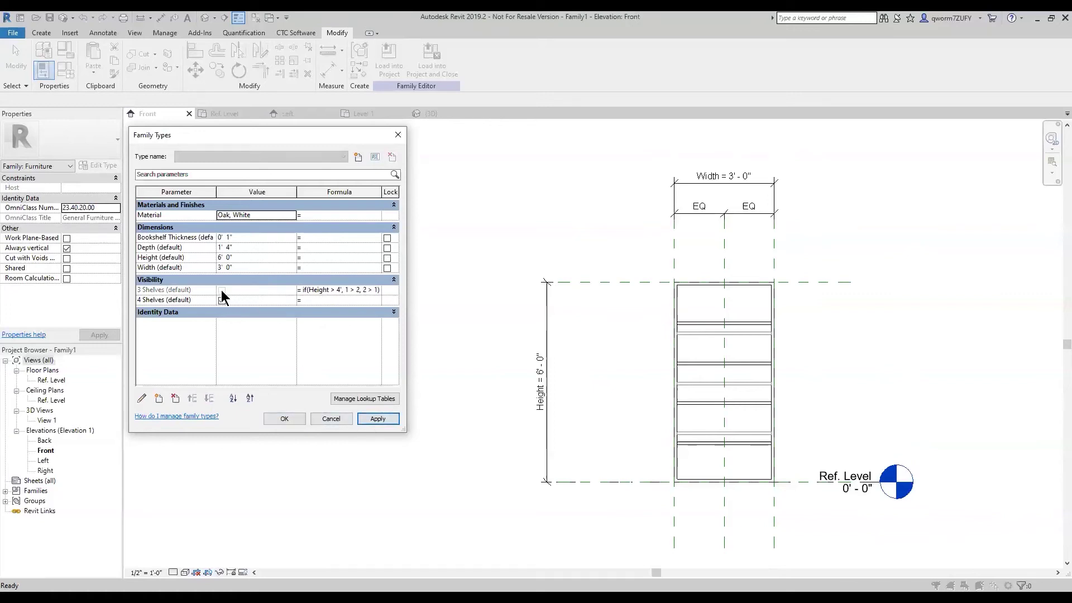
left_click(324, 300)
type("if(Height > 4', 1 > 2, 2 > 1)")
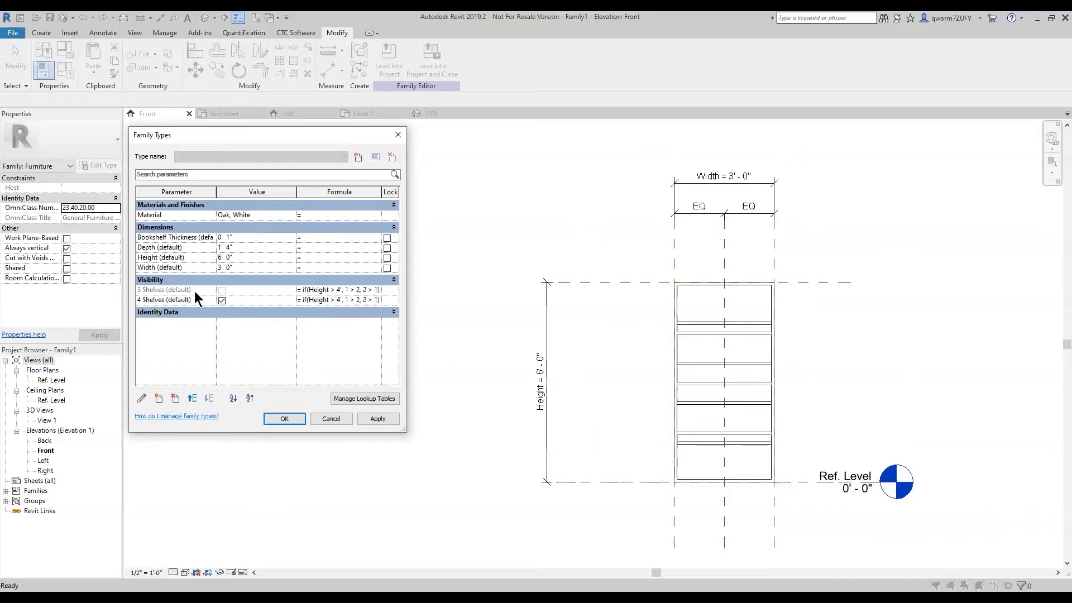
double_click(332, 300)
type("<")
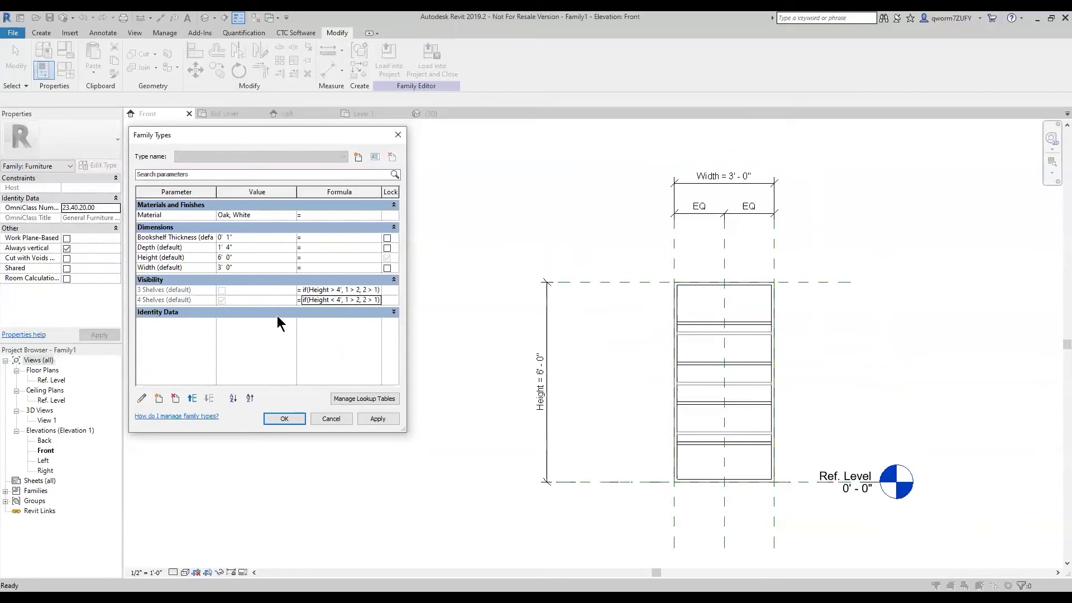
left_click(374, 417)
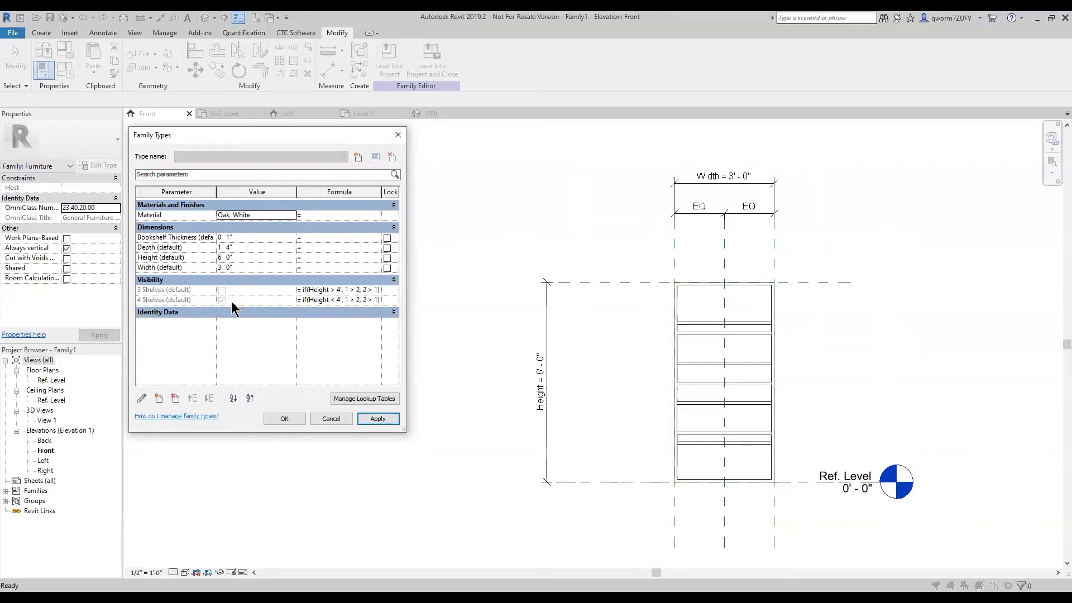
- Test the shelf visibility by applying a Height of 3' and then 6'
left_click(243, 257)
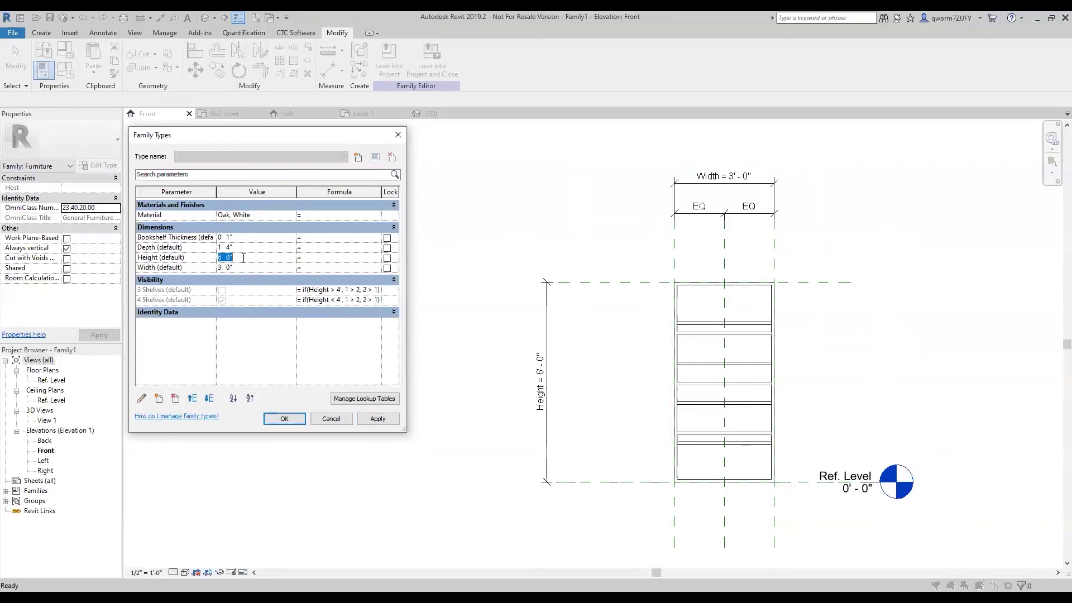
type("3")
key("Tab")
left_click(379, 419)
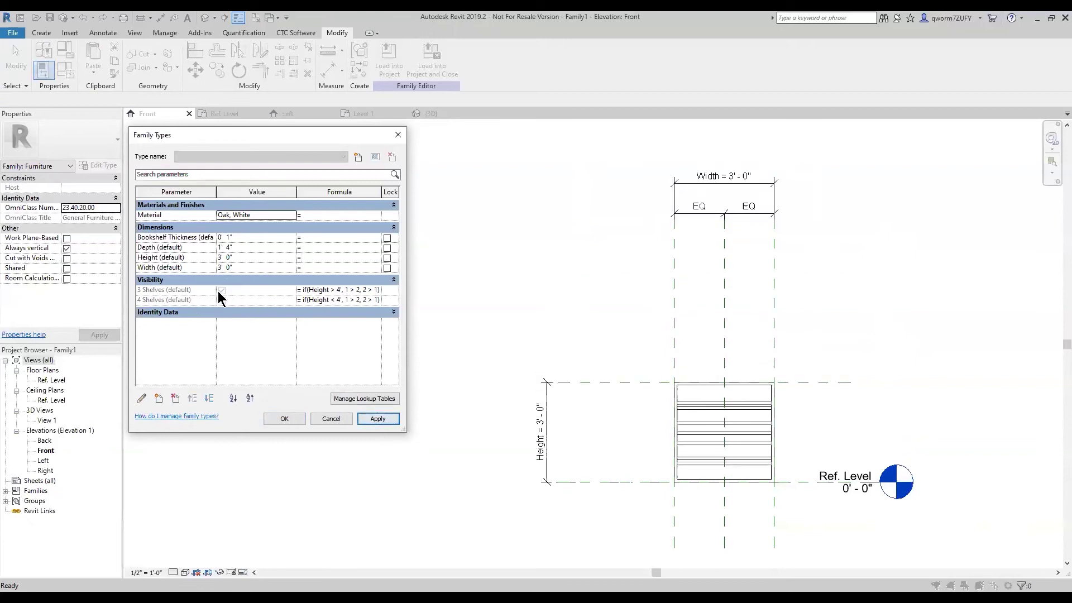
left_click(247, 254)
type("6")
key("Tab")
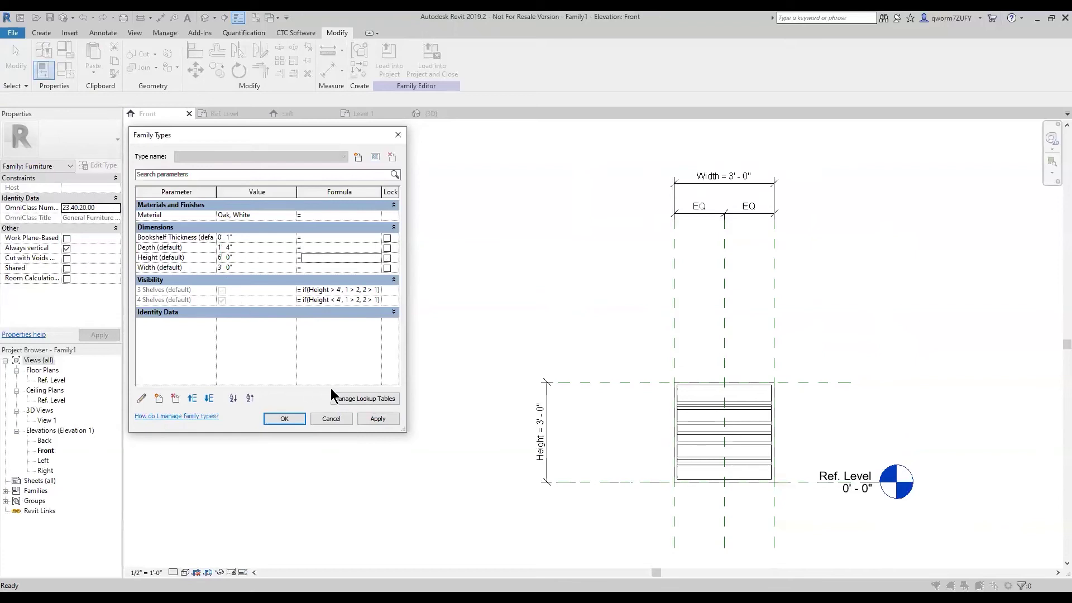
left_click(375, 417)
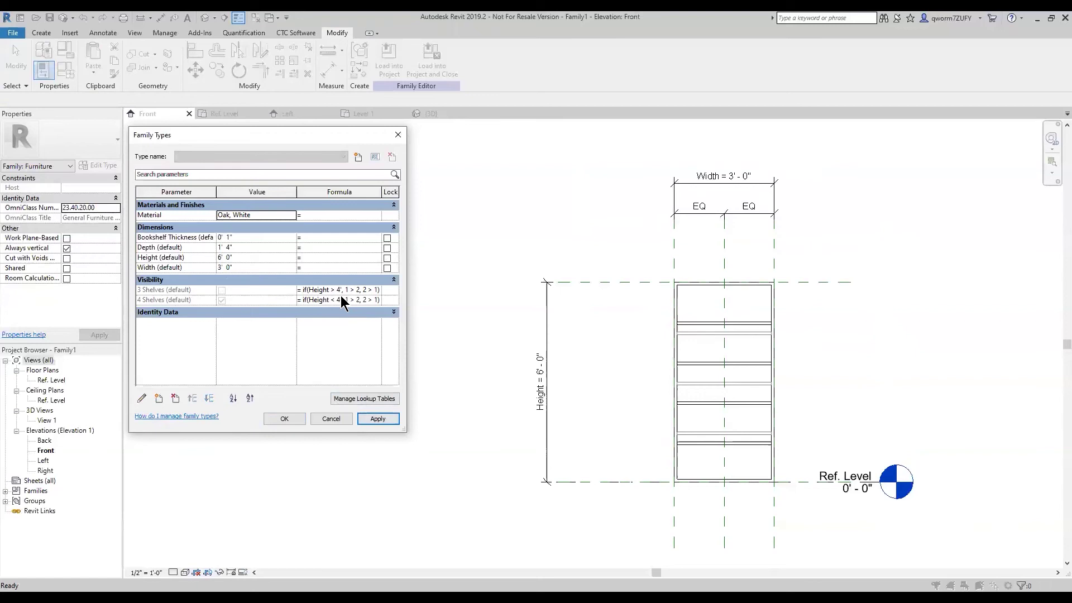
- Set Height to 4' and change the 4 Shelves threshold to Height < 4' 1"
left_click(246, 258)
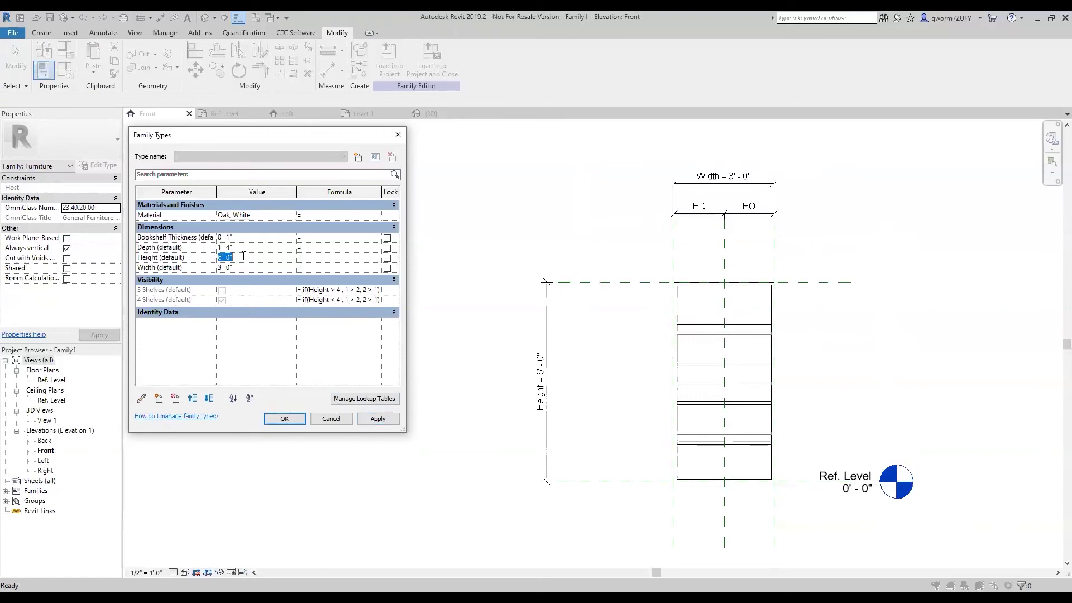
type("4")
key("Tab")
left_click(345, 302)
left_click(344, 302)
type("1")
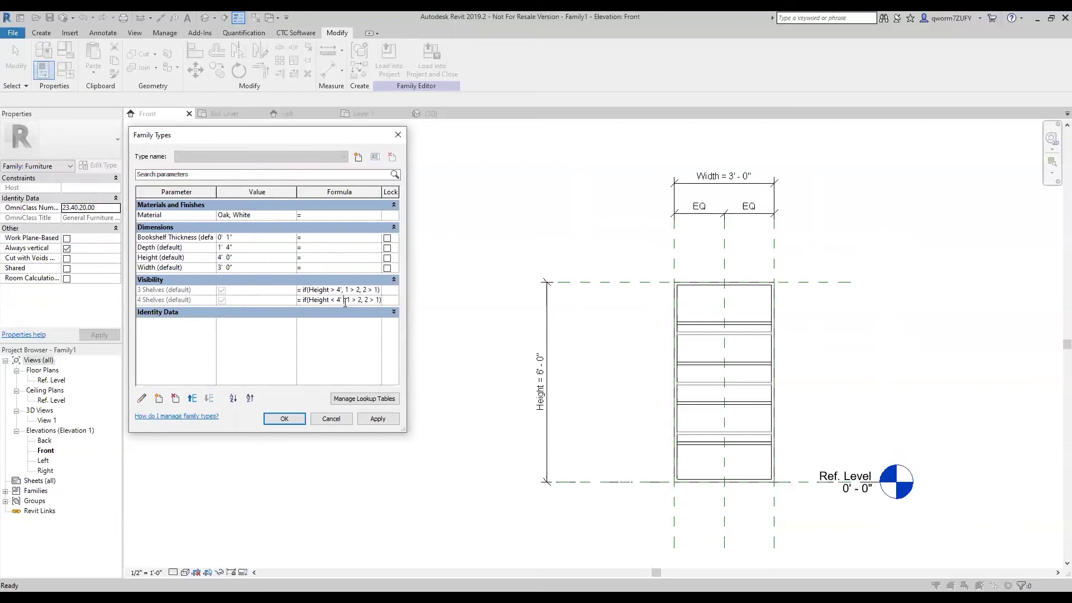
type("\"")
left_click(362, 418)
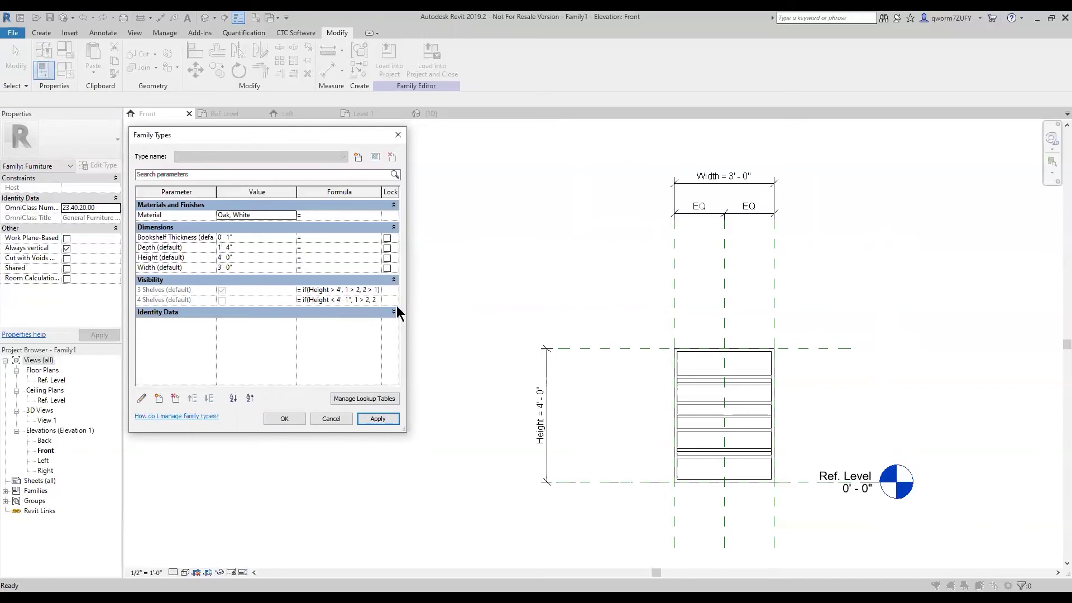
- Retest Height at 6', restore it to 4' 0", and confirm the family types
left_click(265, 255)
double_click(265, 255)
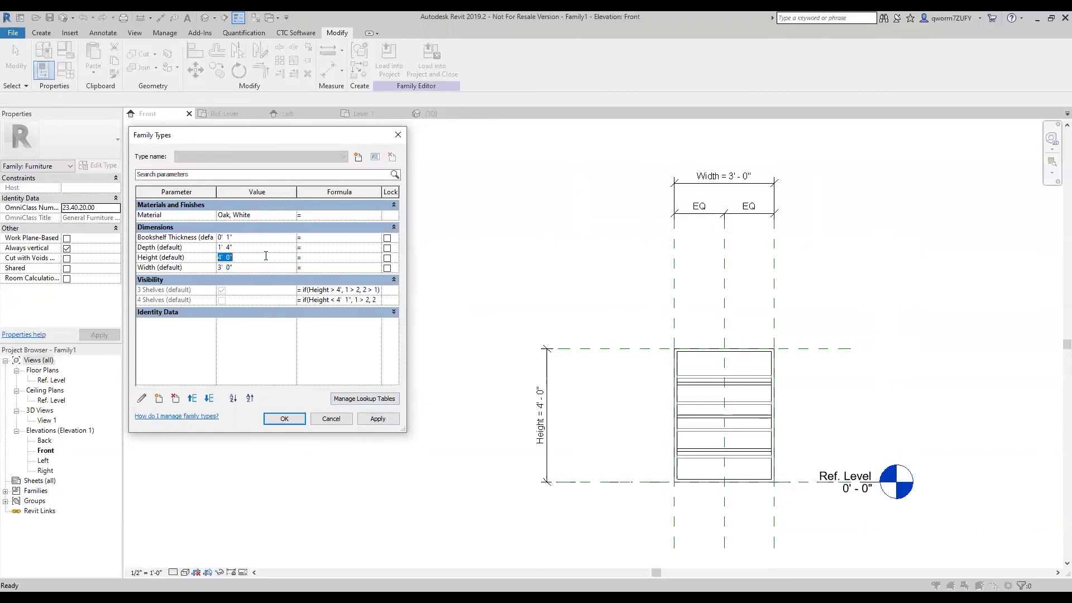
type("6")
key("Tab")
left_click(250, 255)
double_click(250, 256)
type("4")
key("Tab")
left_click(283, 418)
- Load the bookshelf family into Project4, overwriting the existing version and its parameter values
left_click(389, 58)
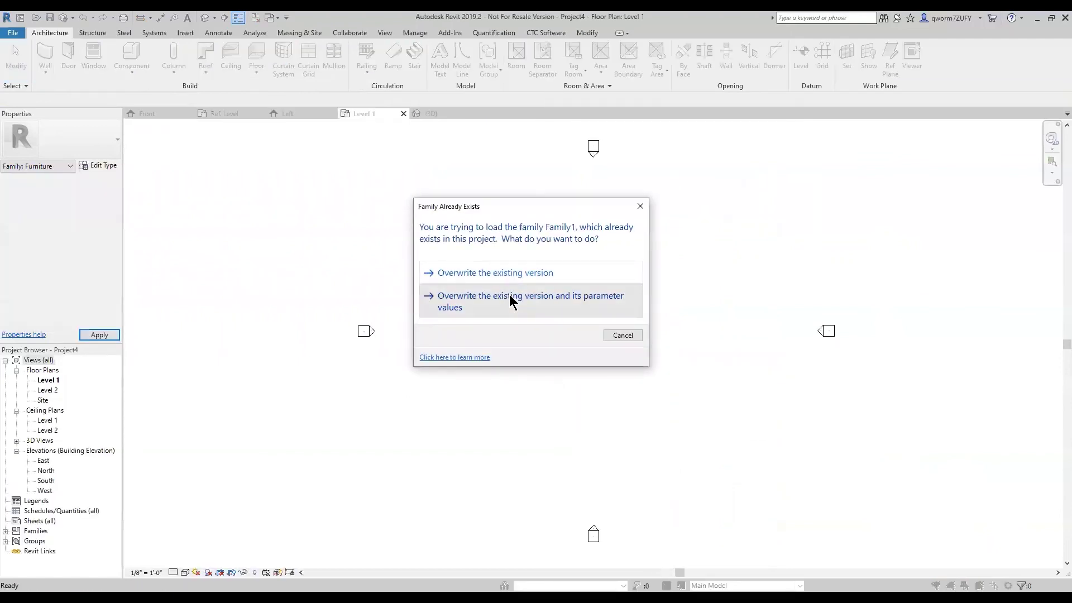
left_click(509, 293)
key("Escape")
- Show the project's {3D} view in the Realistic visual style
left_click(435, 114)
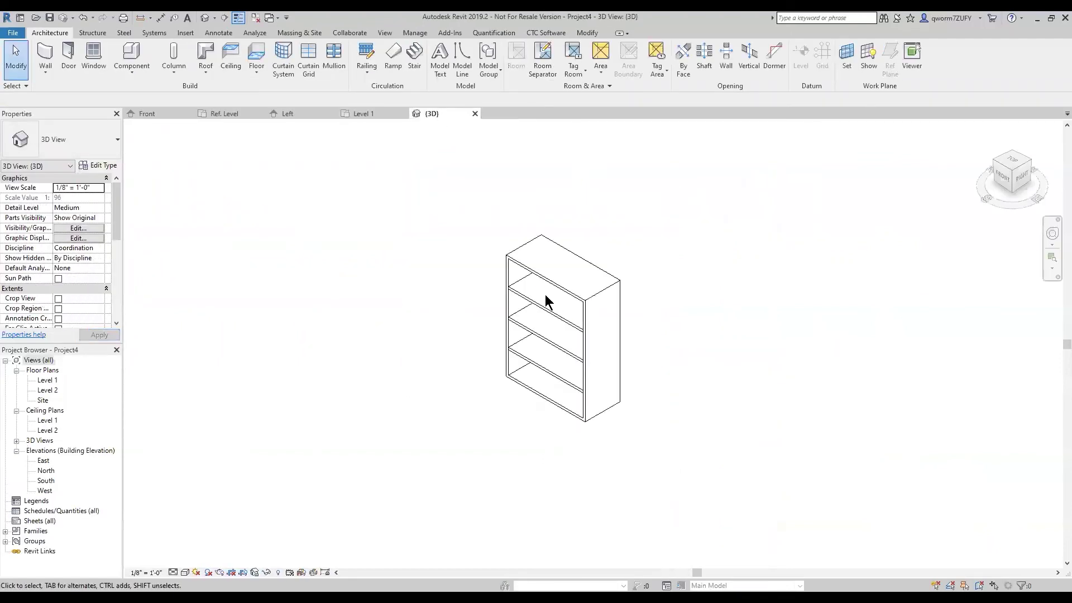
scroll(584, 334, "up", 3)
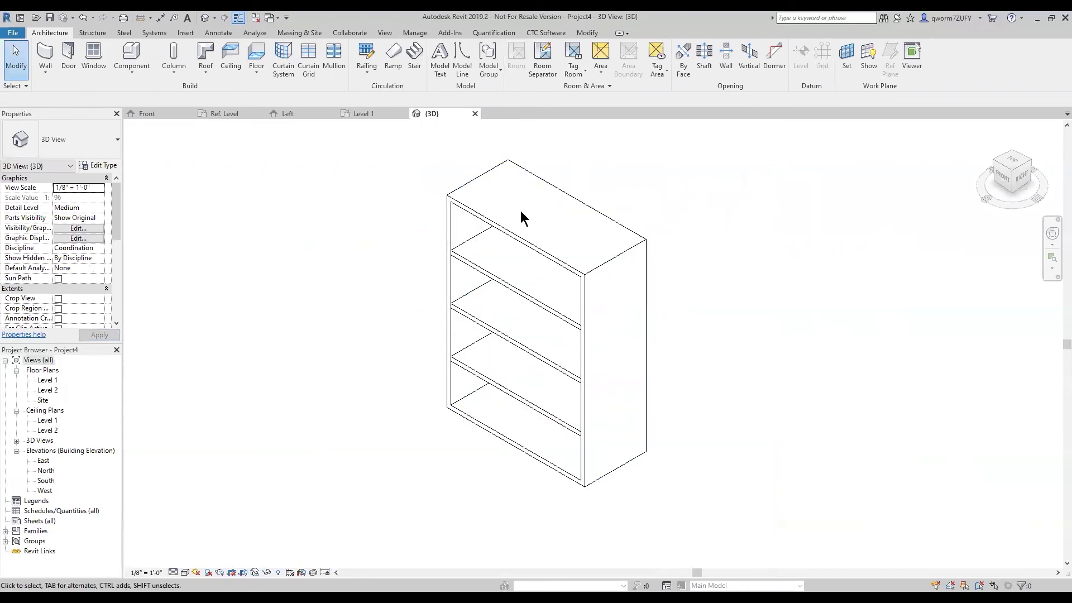
left_click(185, 573)
left_click(224, 554)
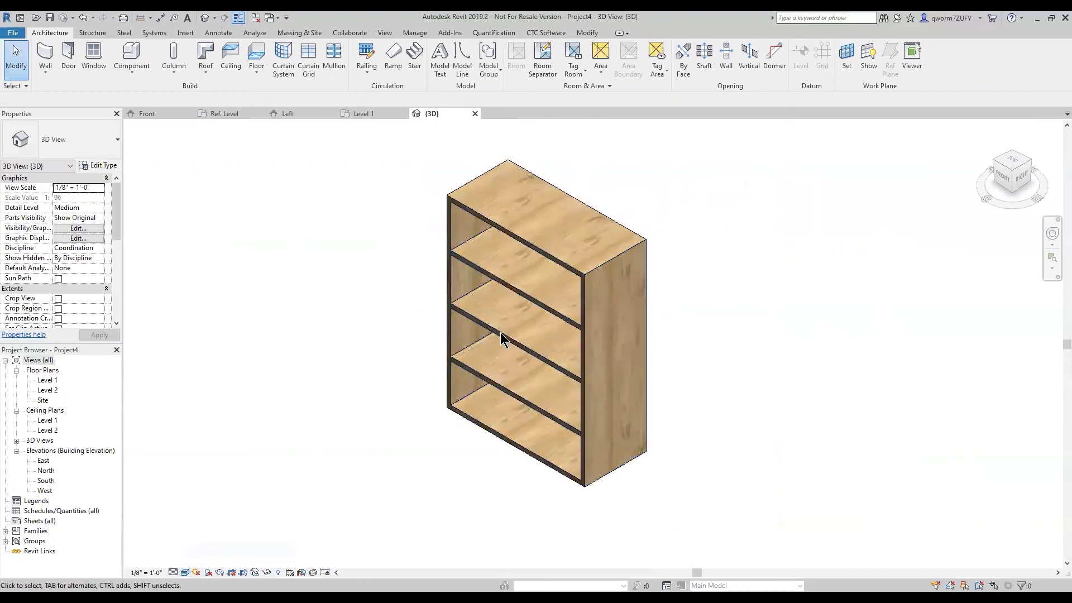
- Set the placed bookshelf's instance Height to 6' and apply it
left_click(511, 290)
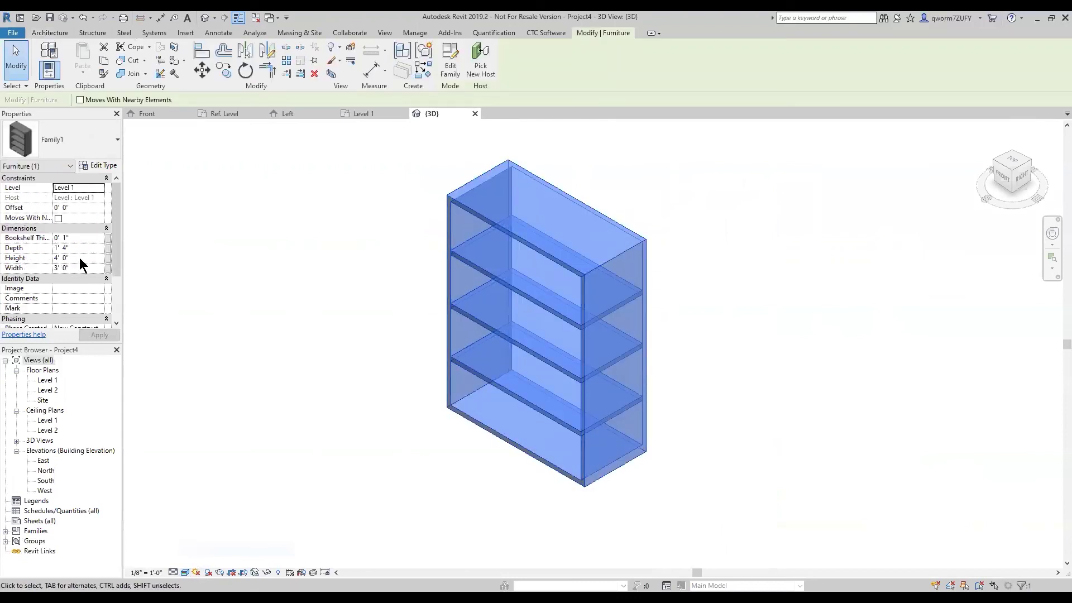
left_click(83, 257)
type("6")
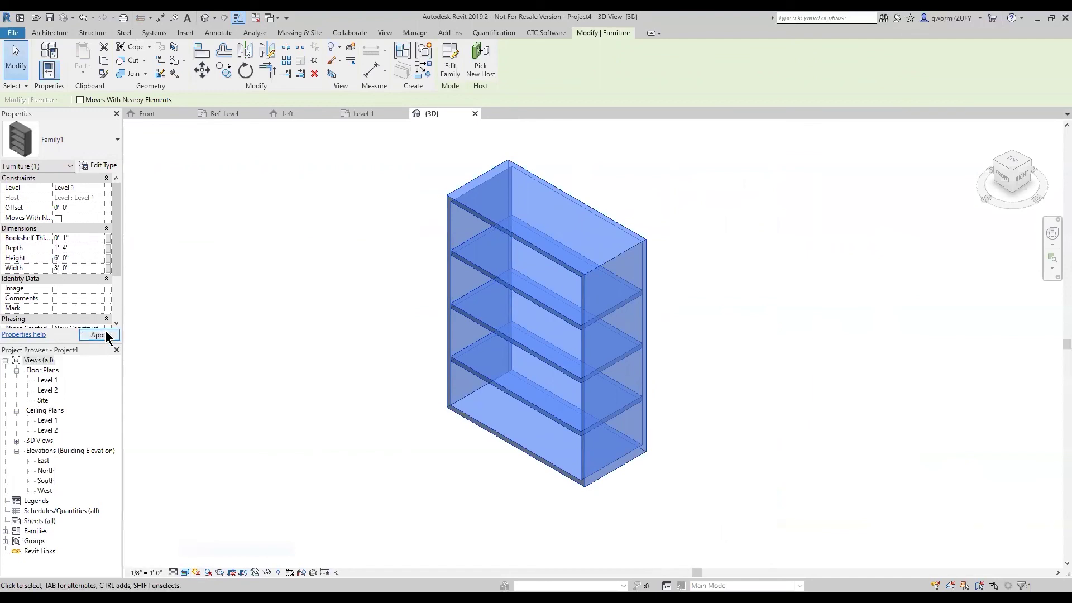
left_click(106, 335)
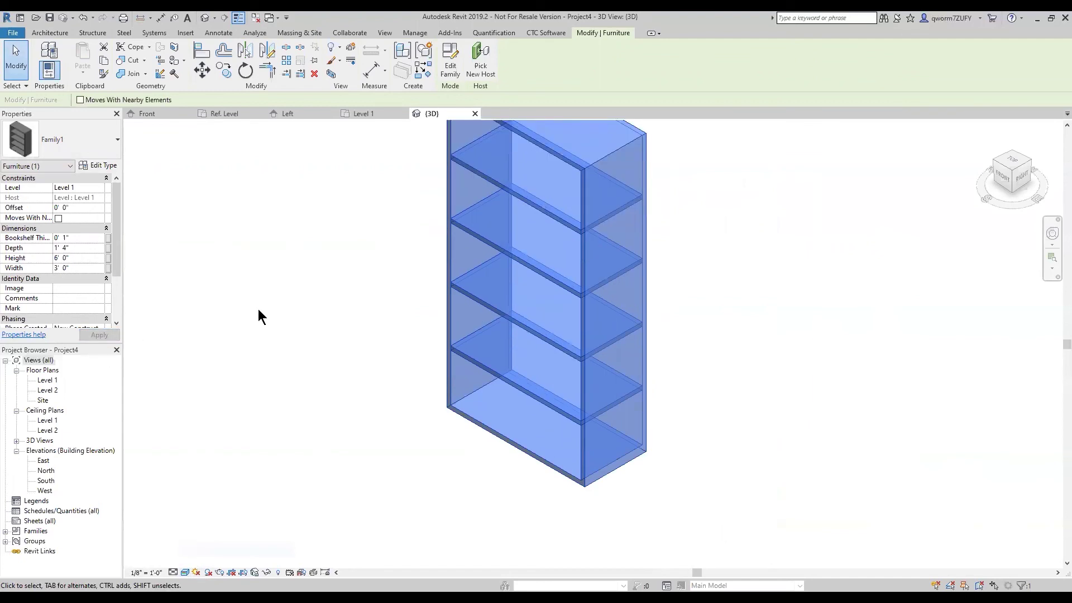
left_click(422, 297)
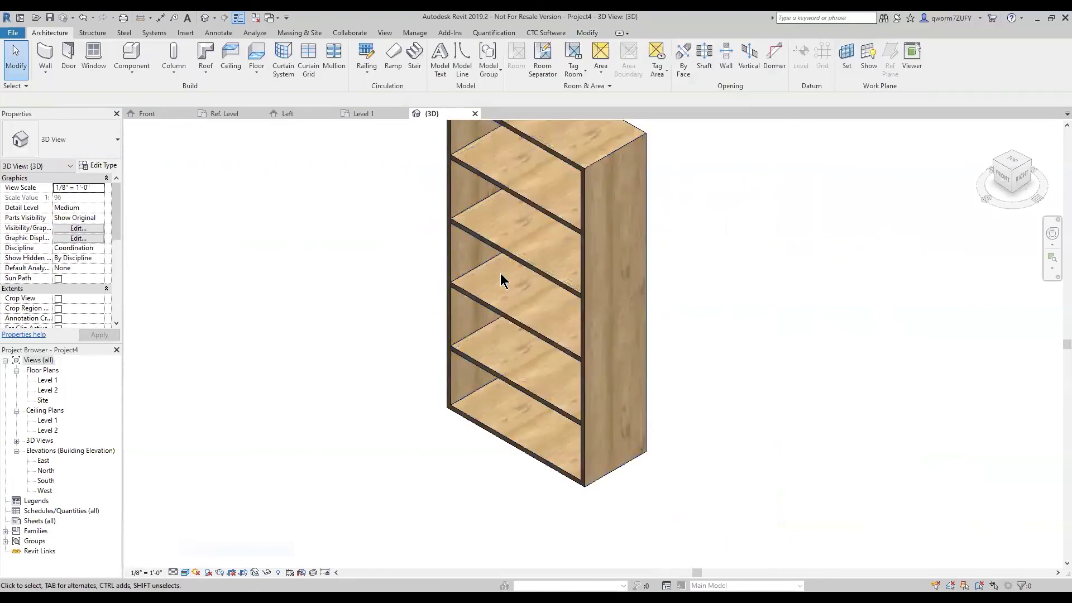